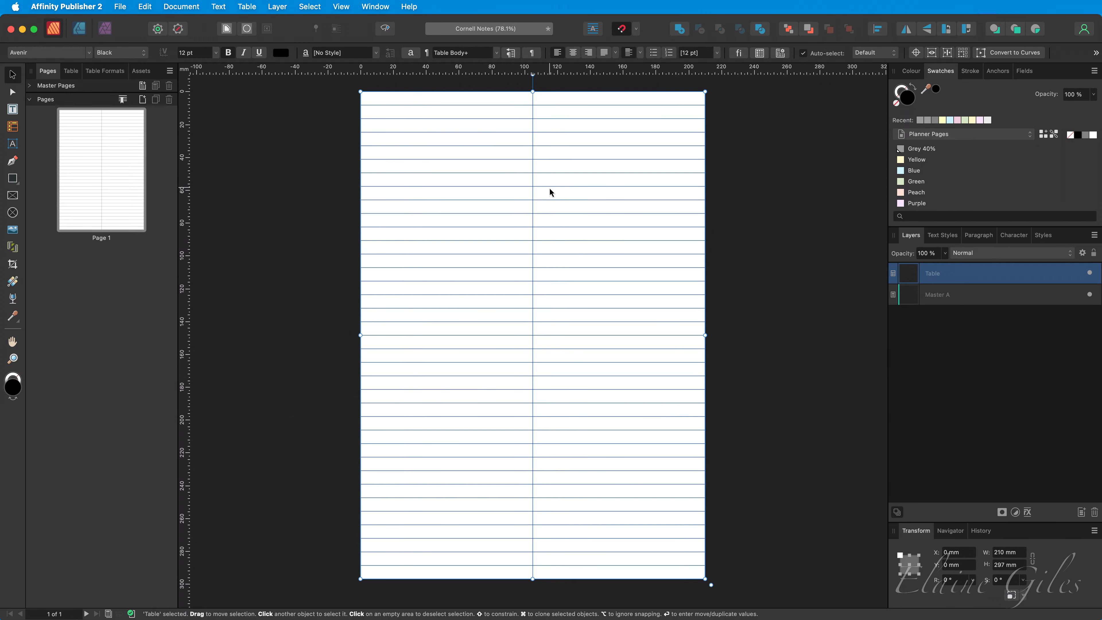
# Step: Narrow the table's first column to 60 mm within the same table width, and set row 1's height to 16 mm
pyautogui.doubleClick(521, 100)
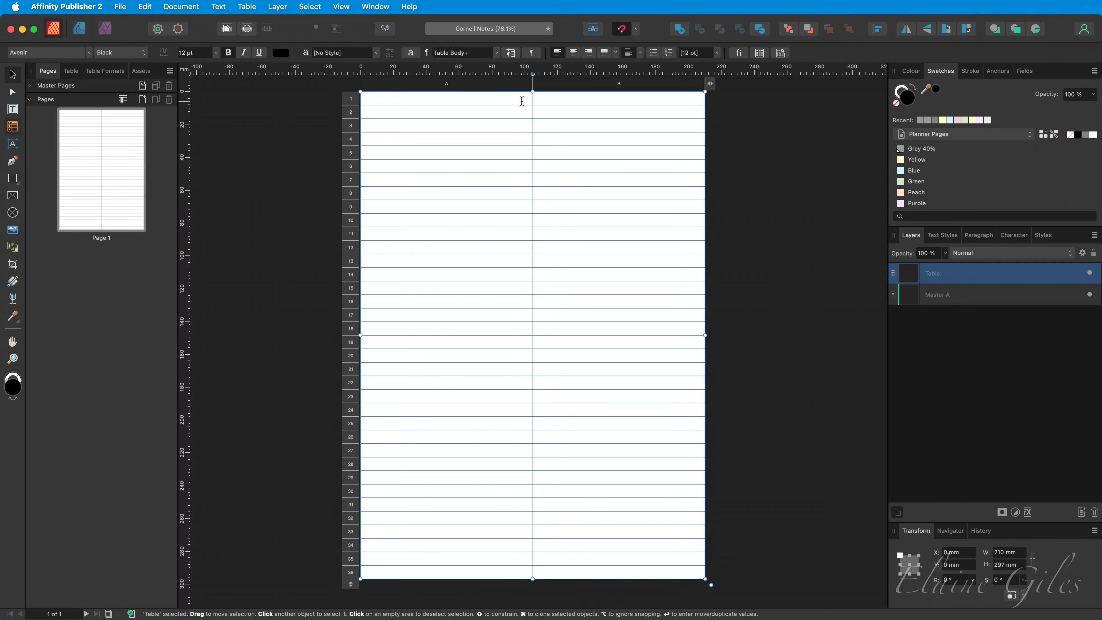
pyautogui.moveTo(533, 84); pyautogui.dragTo(464, 91)
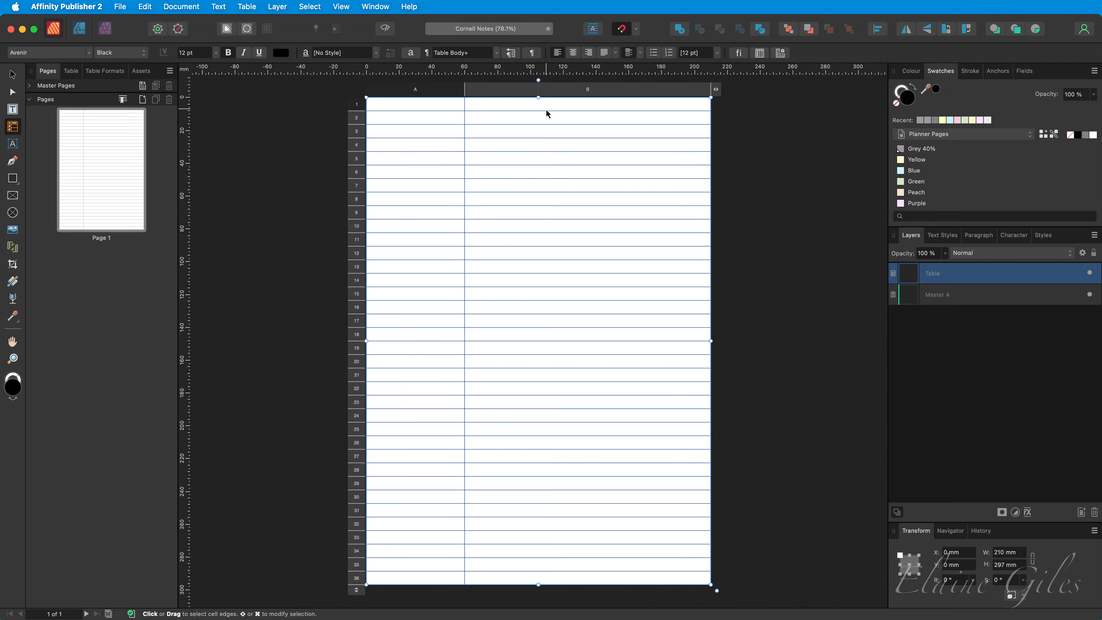
pyautogui.click(355, 109)
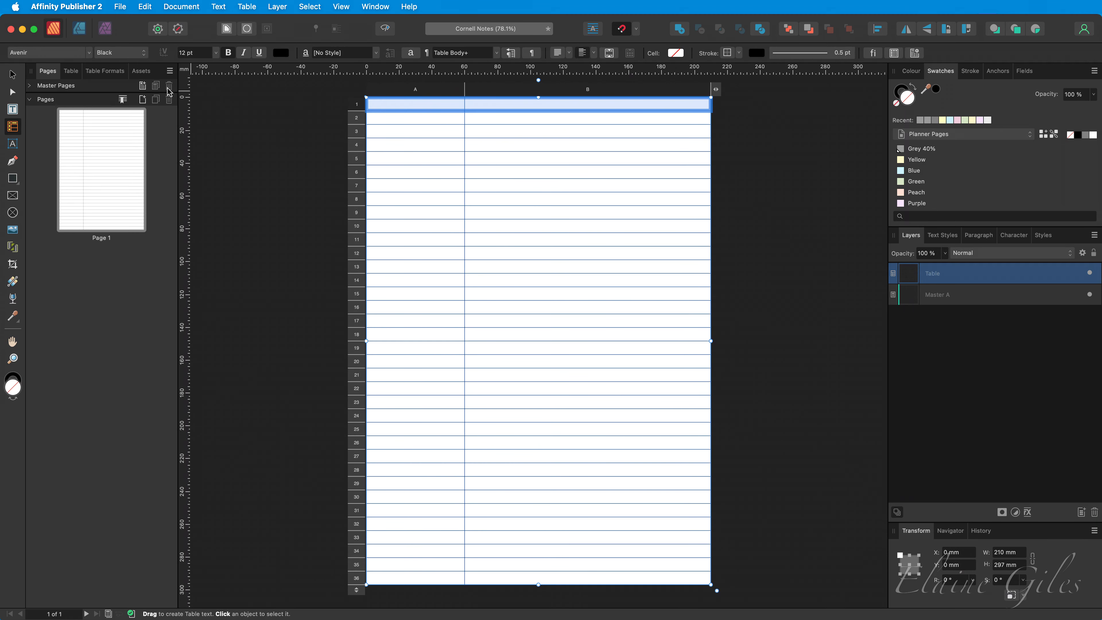
pyautogui.click(68, 73)
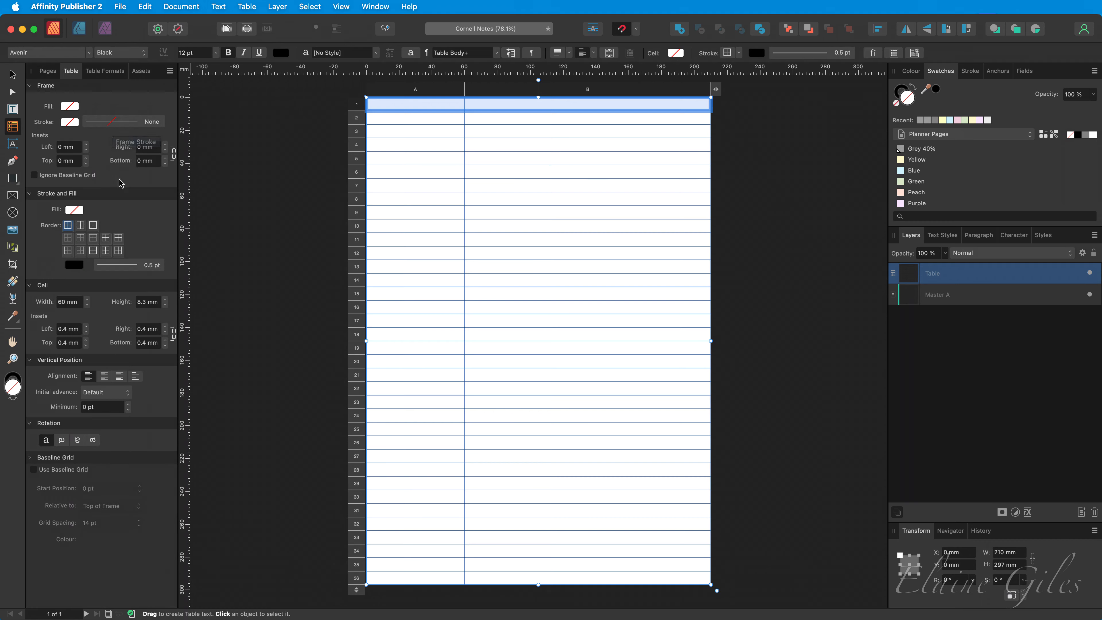
pyautogui.click(148, 301)
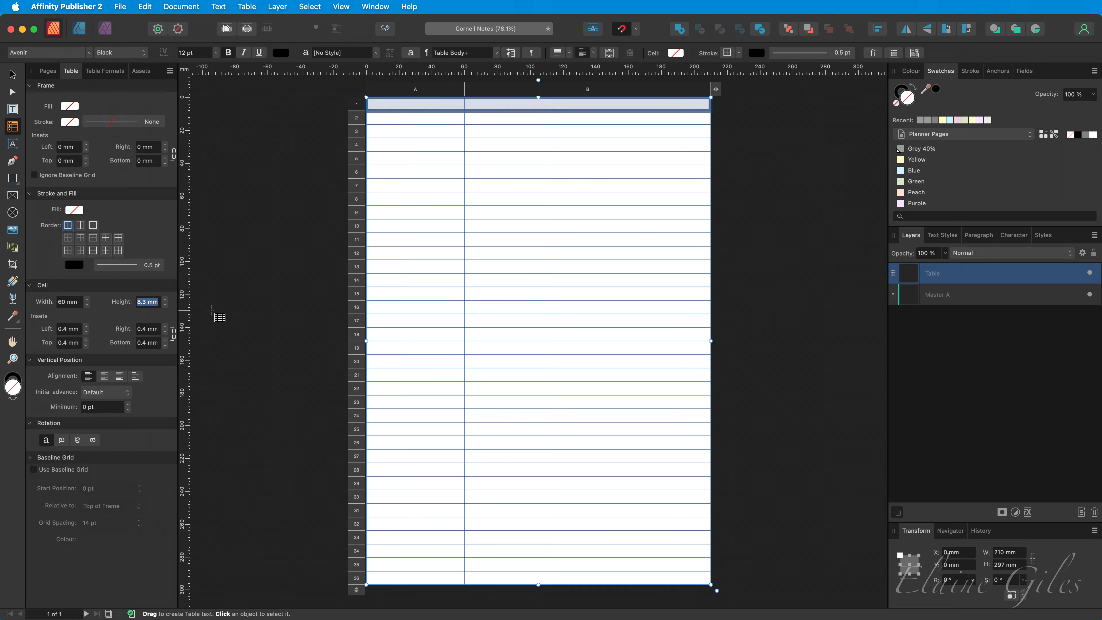
pyautogui.write('16')
pyautogui.press('Return')
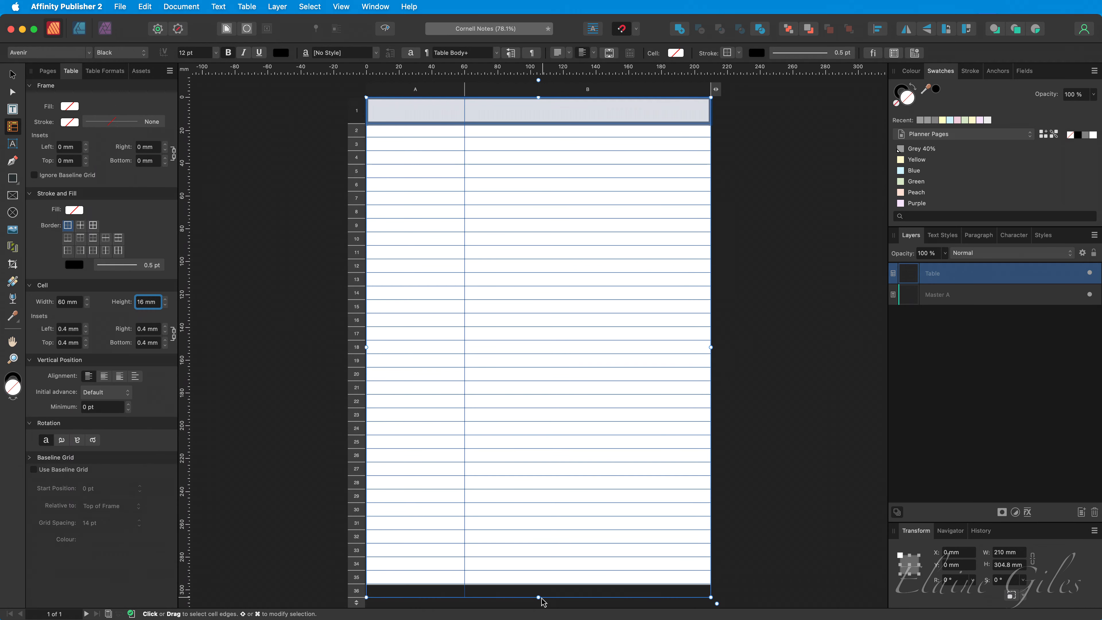
# Step: Shrink the table's height to fit the page's lower edge, then adjust row 1's lower divider to make that row 16 mm high
pyautogui.moveTo(538, 597); pyautogui.dragTo(538, 586)
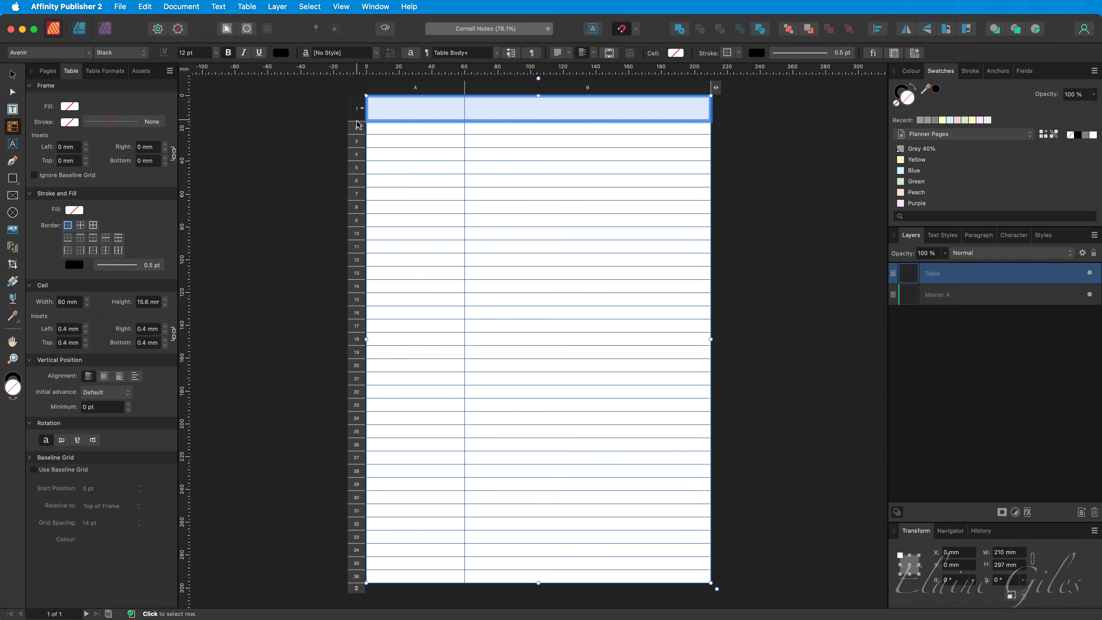
pyautogui.click(382, 112)
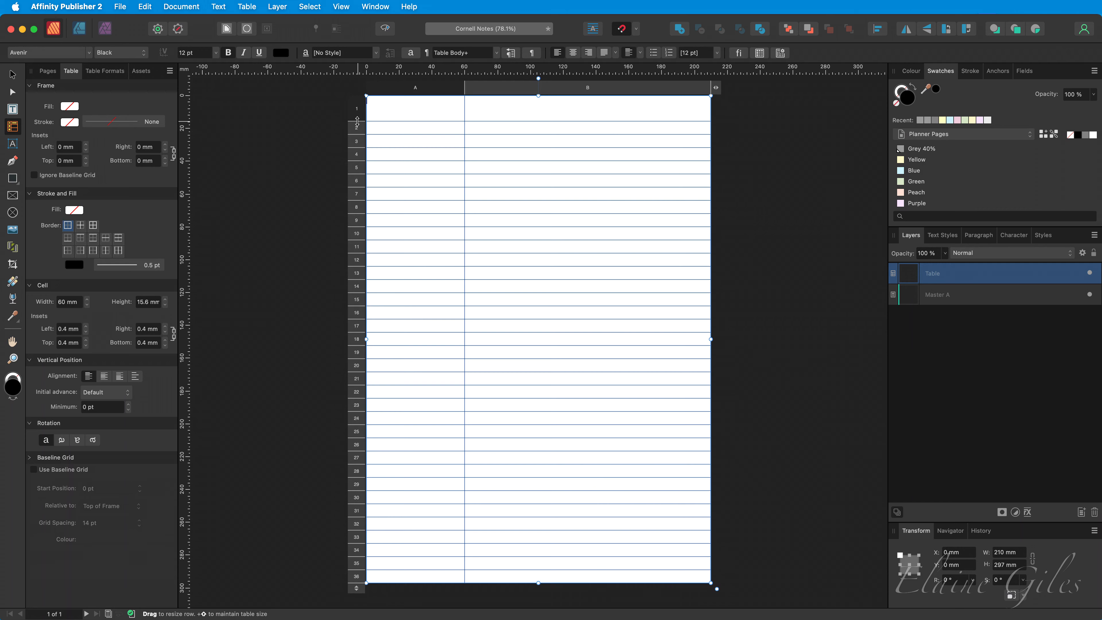
pyautogui.moveTo(359, 121); pyautogui.dragTo(358, 122)
# Step: Distribute rows 2 to 36 of the table evenly
pyautogui.click(355, 130)
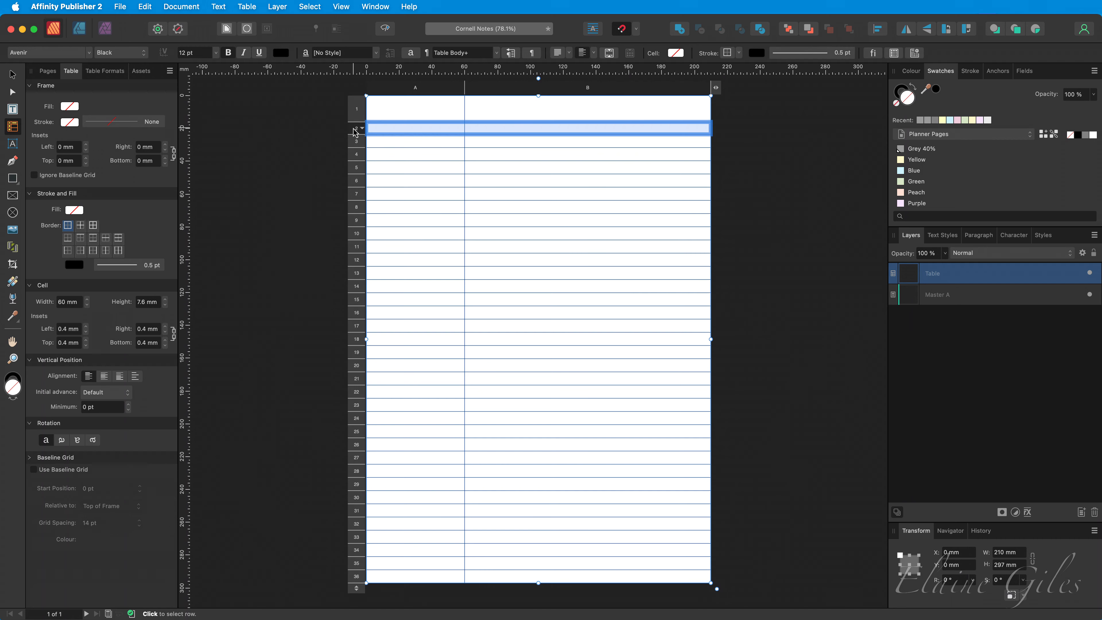
pyautogui.click(354, 142)
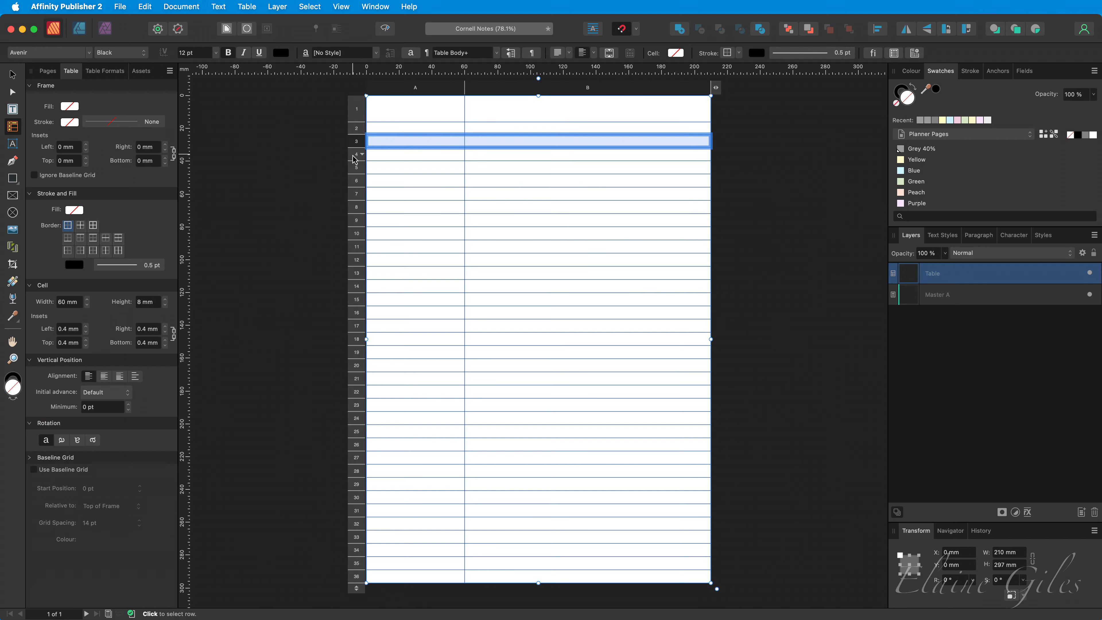
pyautogui.click(355, 157)
pyautogui.click(355, 170)
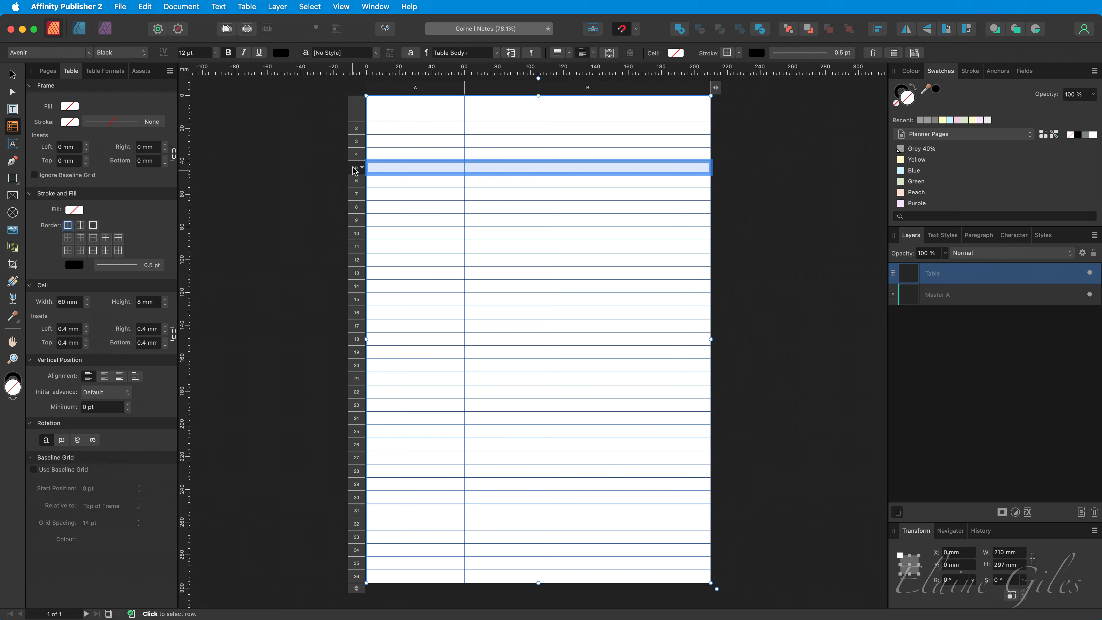
pyautogui.click(355, 130)
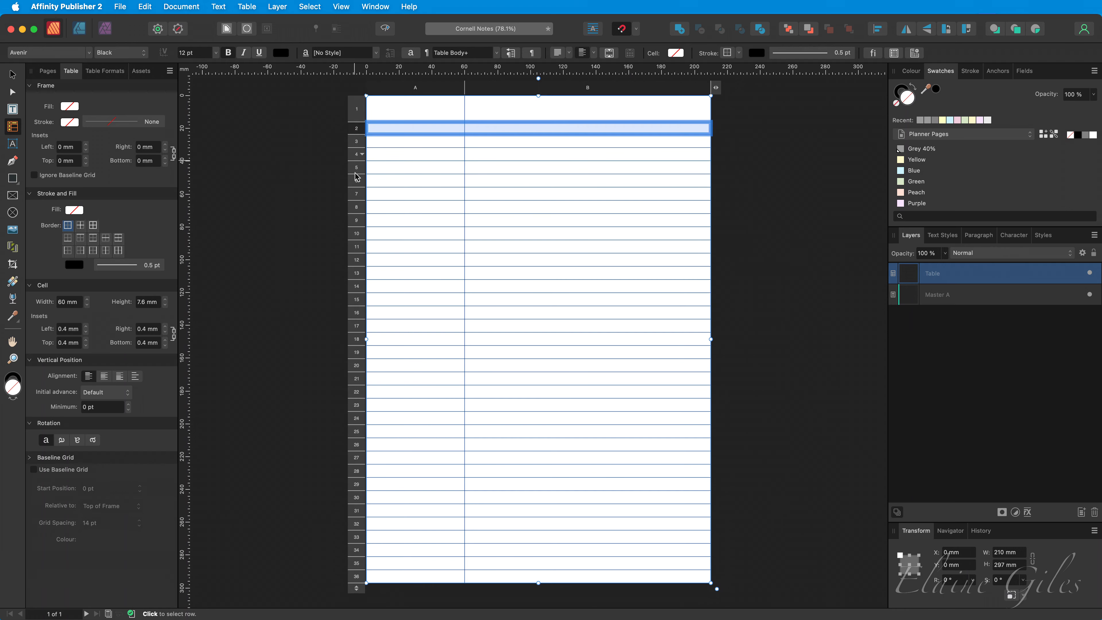
pyautogui.keyDown('shift'); pyautogui.click(356, 579); pyautogui.keyUp('shift')
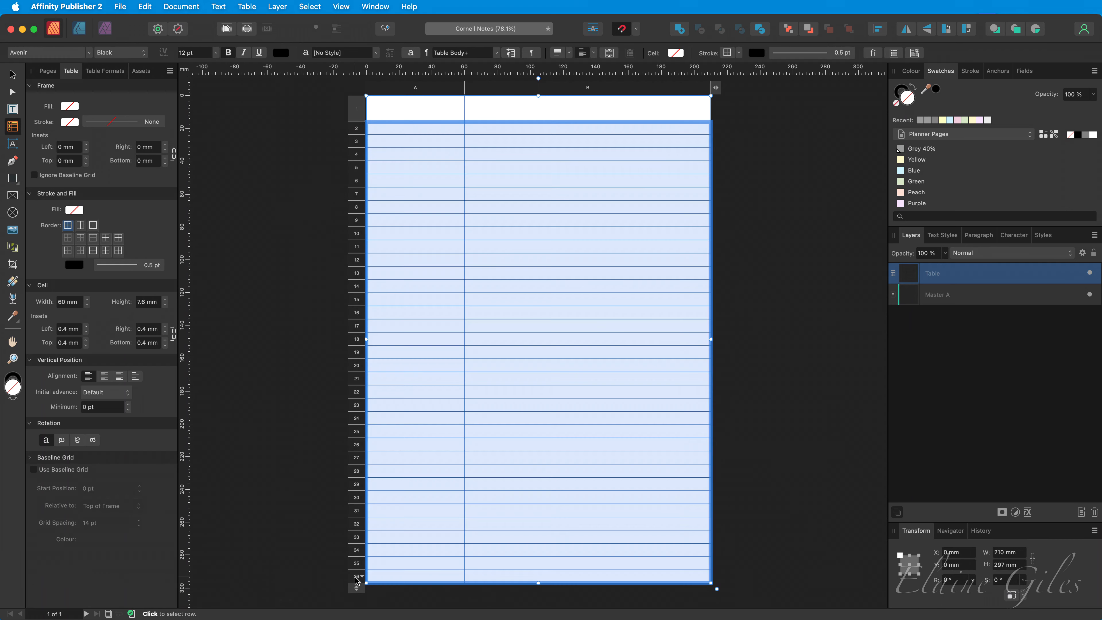
pyautogui.rightClick(356, 193)
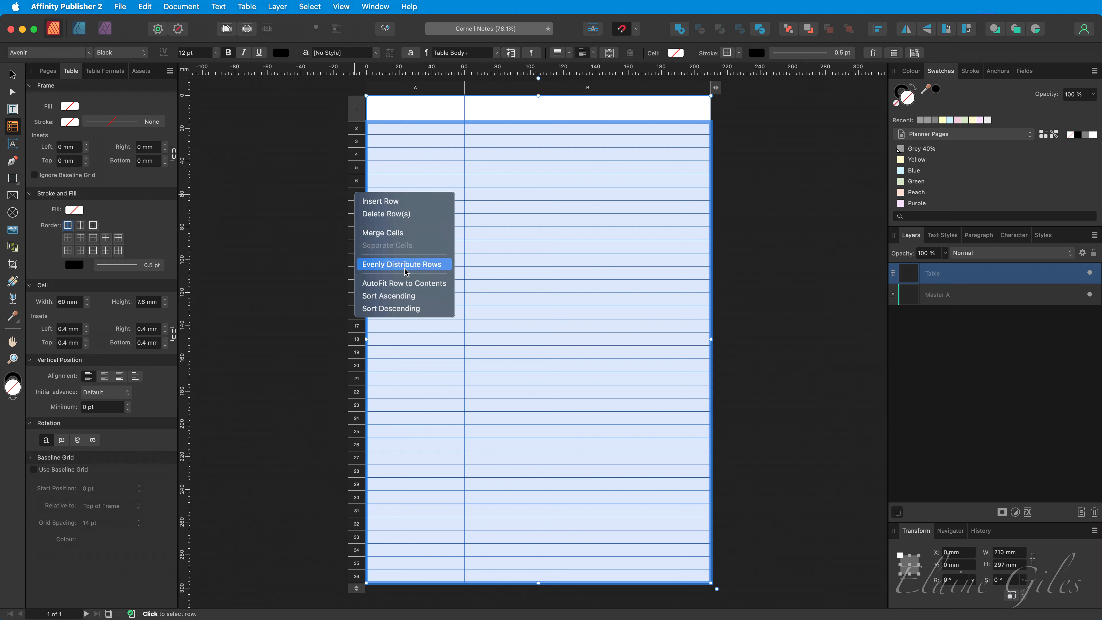
pyautogui.click(401, 264)
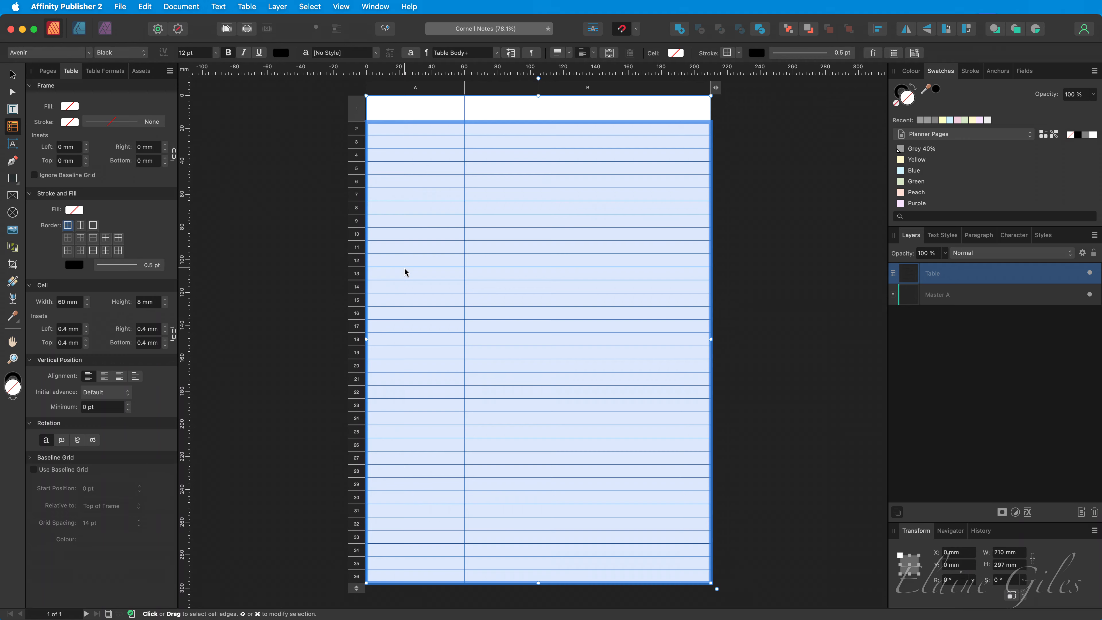
pyautogui.click(285, 205)
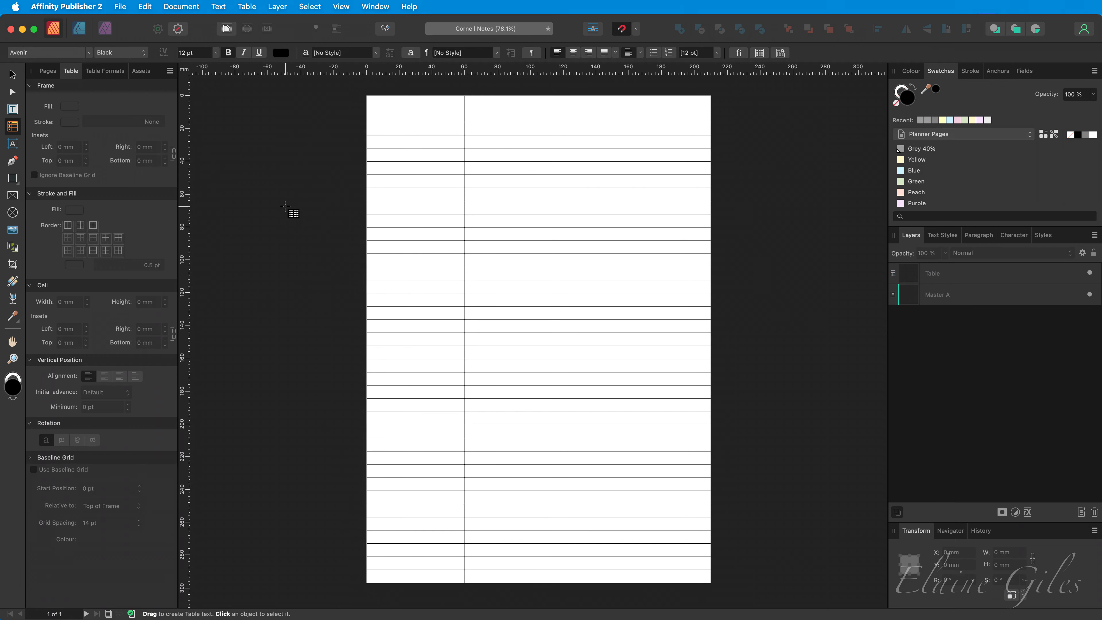
# Step: Merge the two cells of row 1 into a single full-width header cell
pyautogui.click(455, 115)
pyautogui.moveTo(454, 115); pyautogui.dragTo(552, 115)
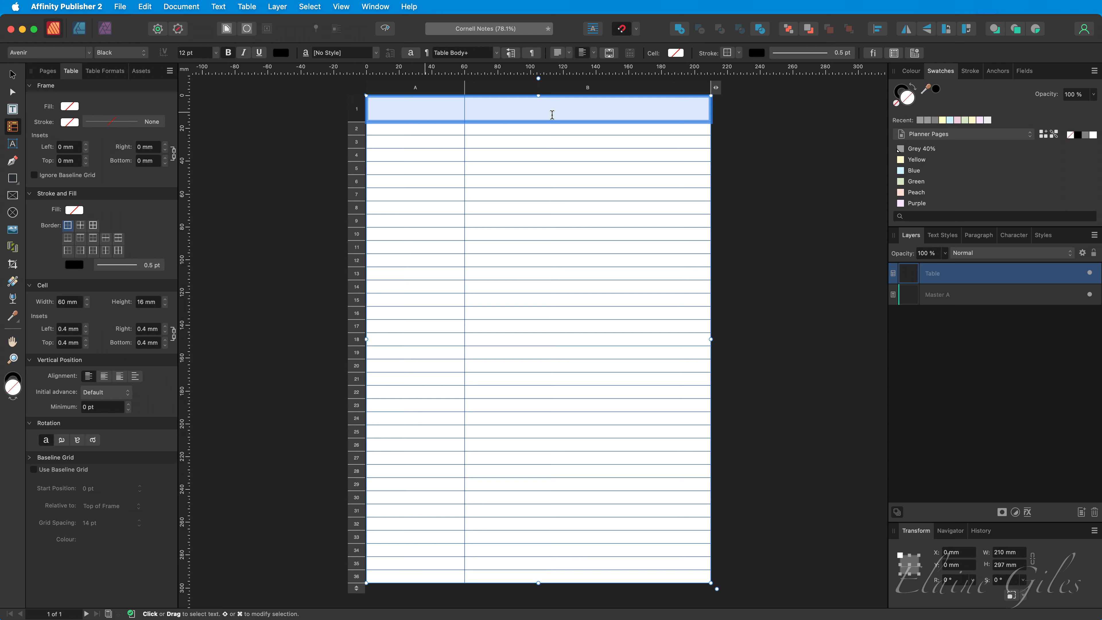
pyautogui.rightClick(553, 115)
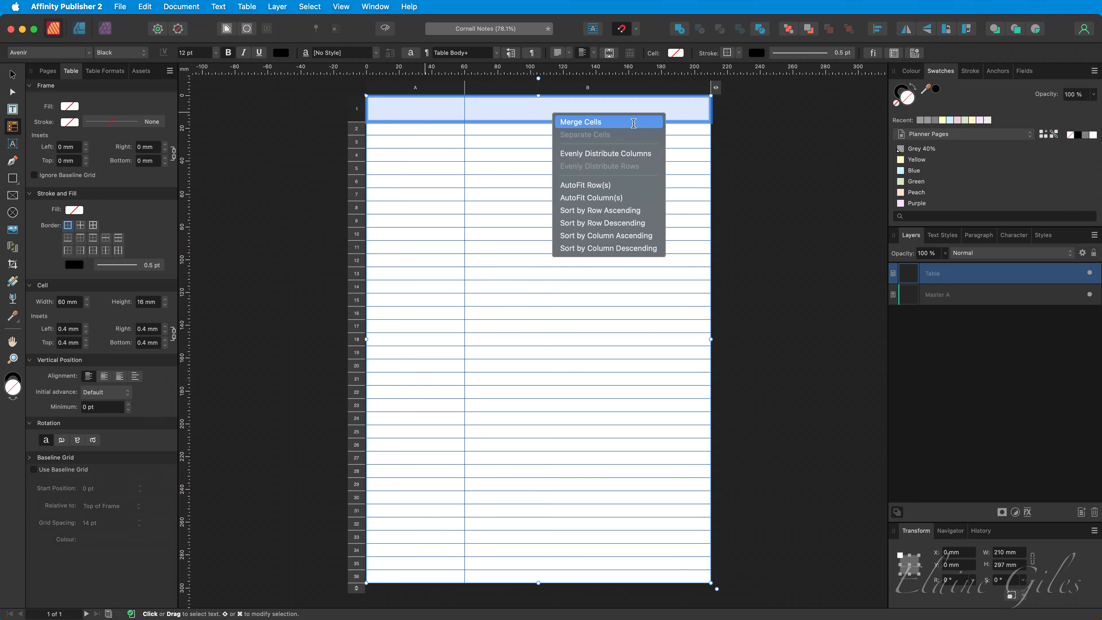
pyautogui.click(634, 123)
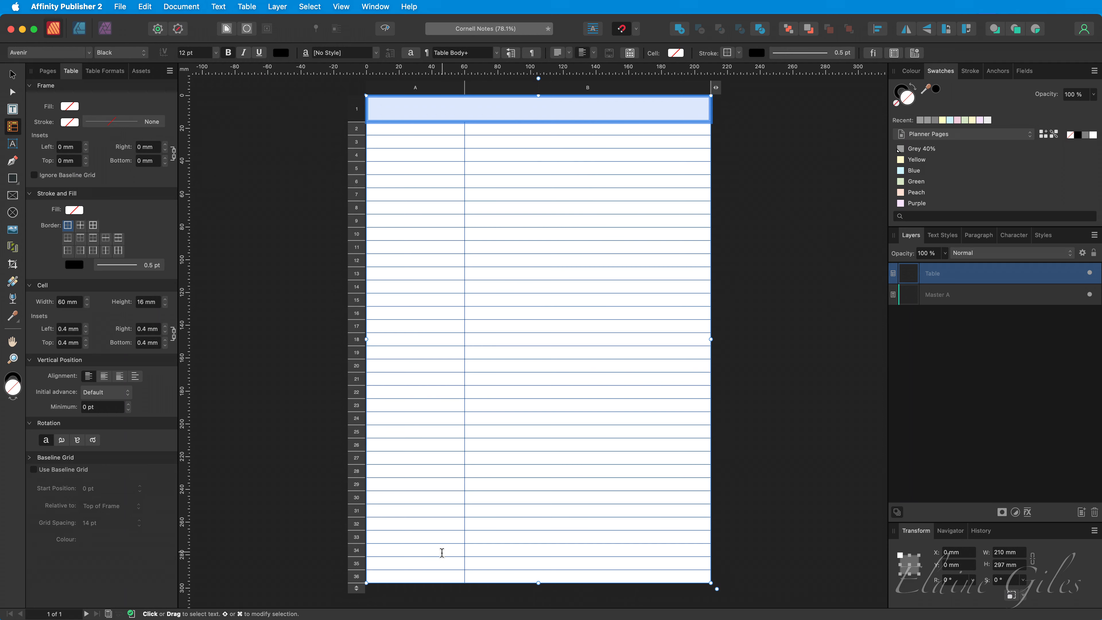
# Step: Merge the two cells in each of the last six rows, 31 to 36, row by row to form the summary area
pyautogui.moveTo(446, 576); pyautogui.dragTo(514, 574)
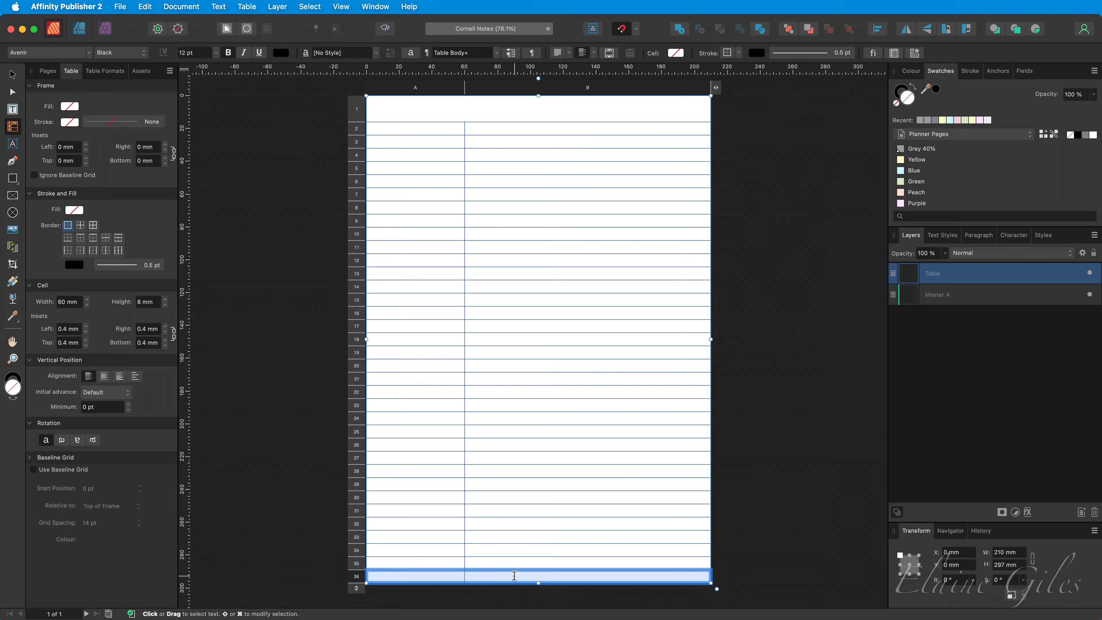
pyautogui.rightClick(514, 575)
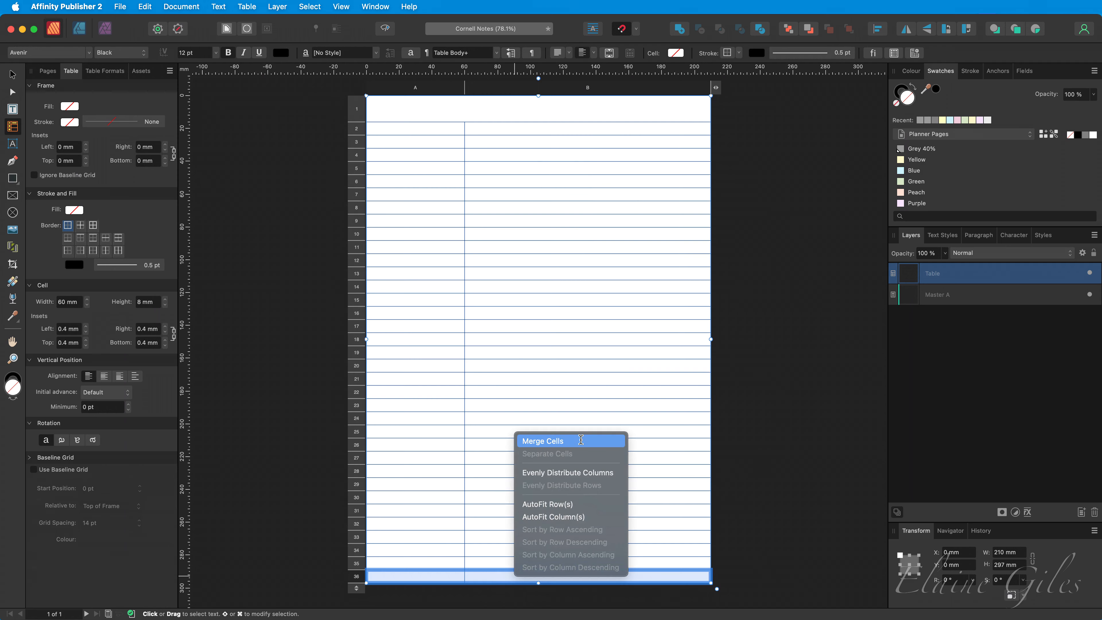
pyautogui.click(580, 440)
pyautogui.moveTo(474, 561); pyautogui.dragTo(432, 561)
pyautogui.rightClick(432, 561)
pyautogui.click(463, 572)
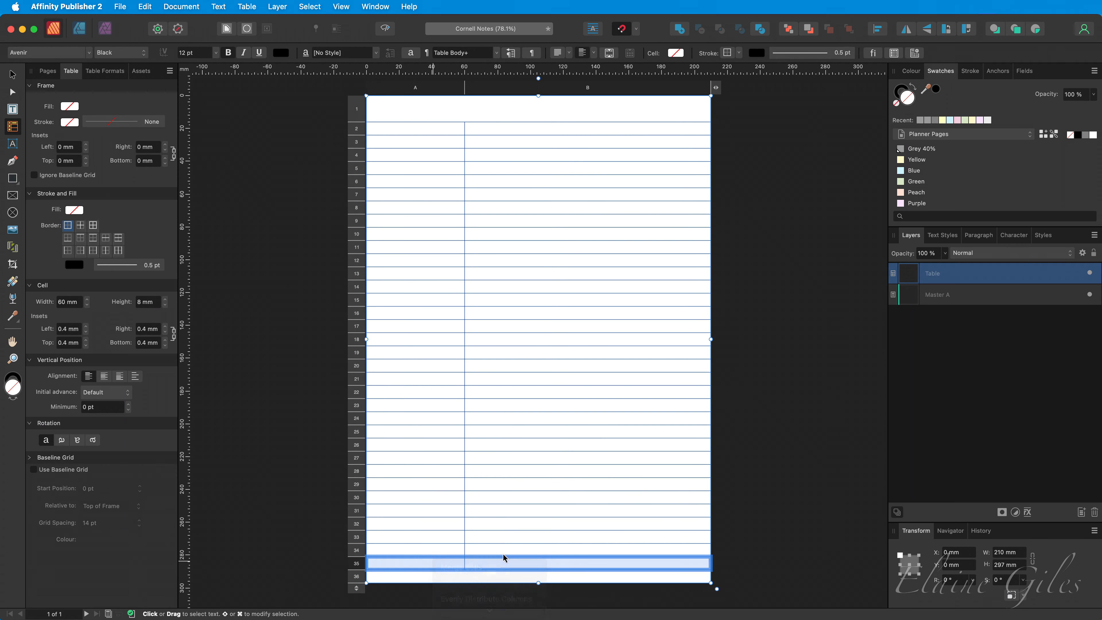
pyautogui.moveTo(506, 549); pyautogui.dragTo(435, 535)
pyautogui.rightClick(436, 546)
pyautogui.click(462, 555)
pyautogui.rightClick(435, 535)
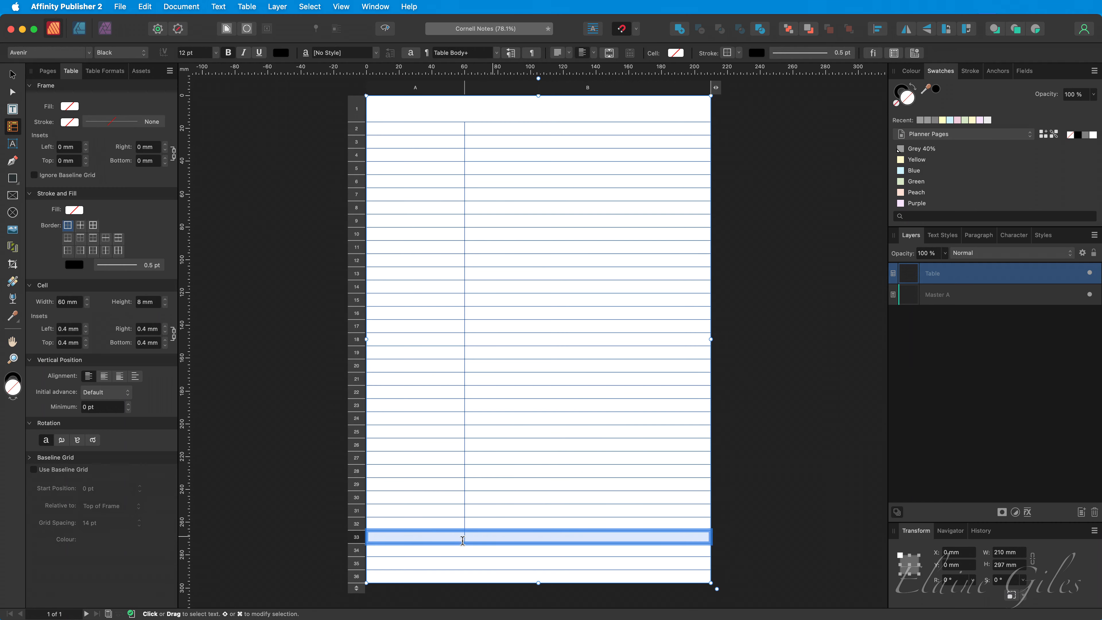
pyautogui.click(463, 543)
pyautogui.moveTo(496, 519); pyautogui.dragTo(458, 512)
pyautogui.rightClick(437, 522)
pyautogui.click(463, 531)
pyautogui.rightClick(459, 512)
pyautogui.click(481, 521)
pyautogui.click(805, 477)
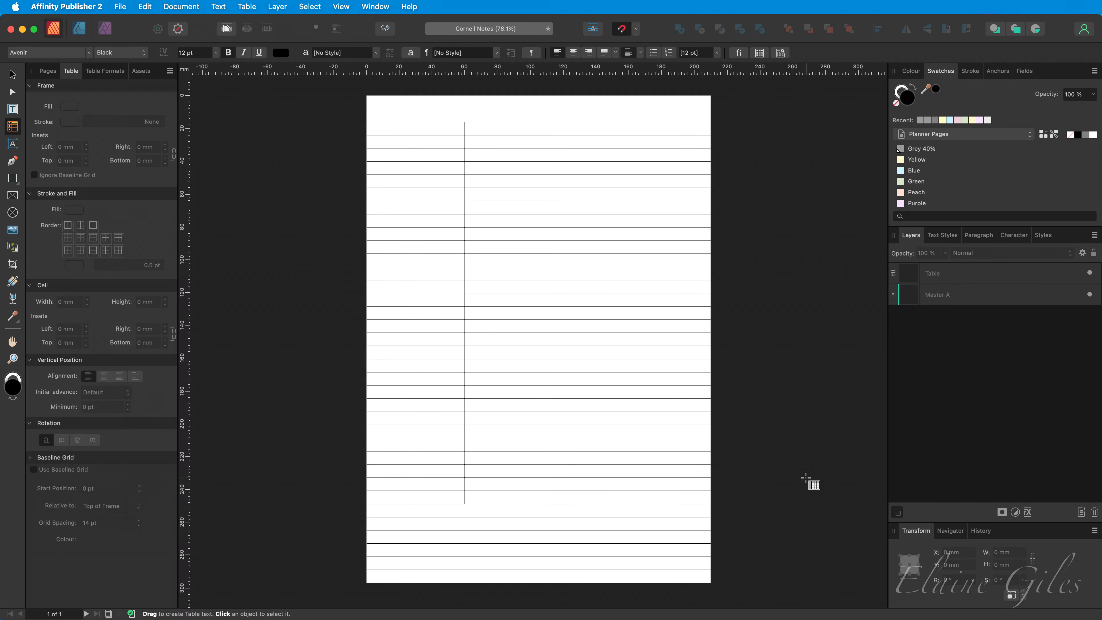
# Step: Select every cell of the table and colour all its borders Grey 40%
pyautogui.moveTo(471, 110); pyautogui.dragTo(652, 578)
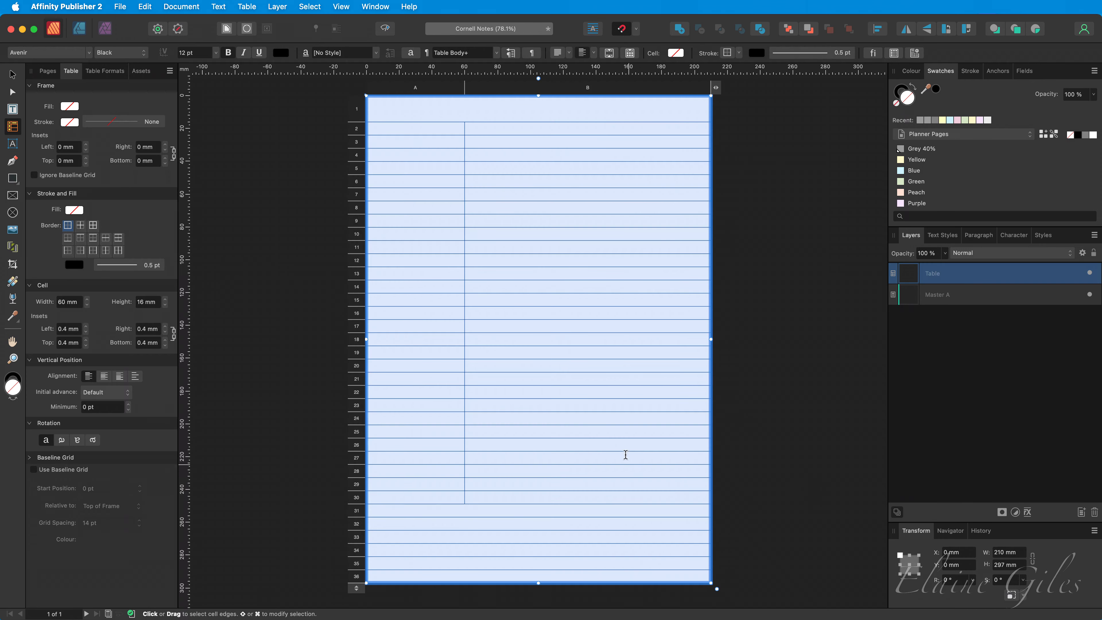
pyautogui.click(93, 226)
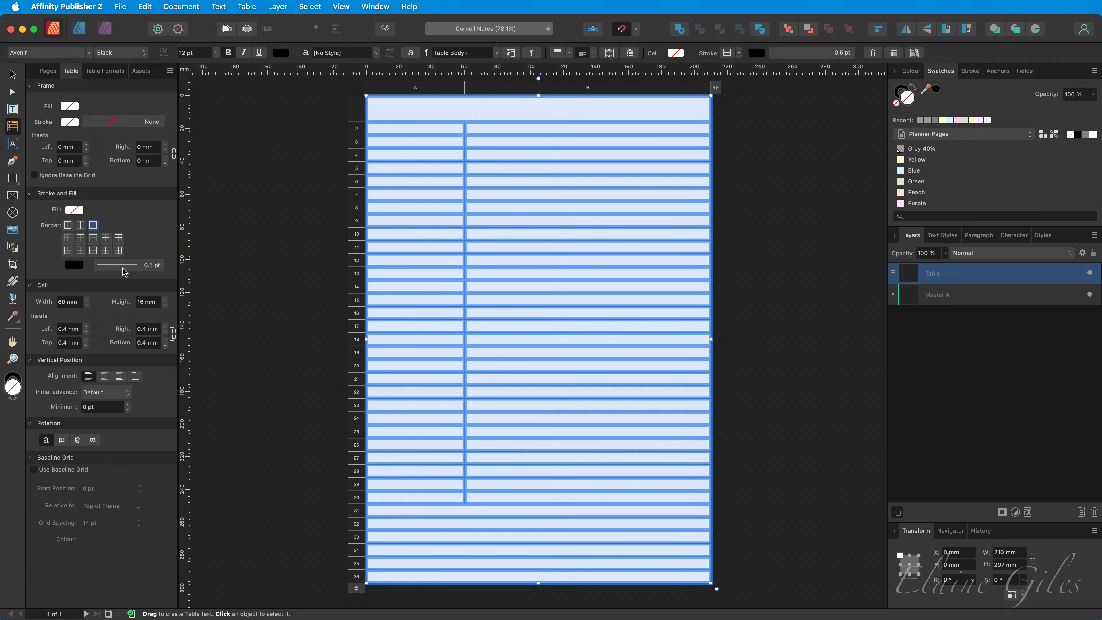
pyautogui.click(81, 269)
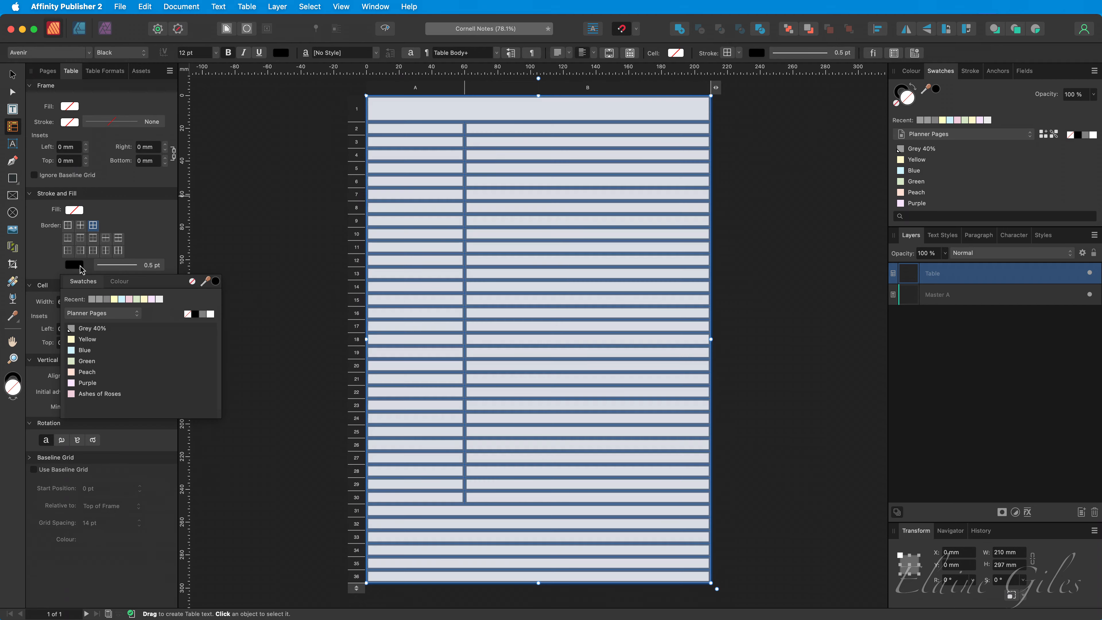
pyautogui.click(98, 330)
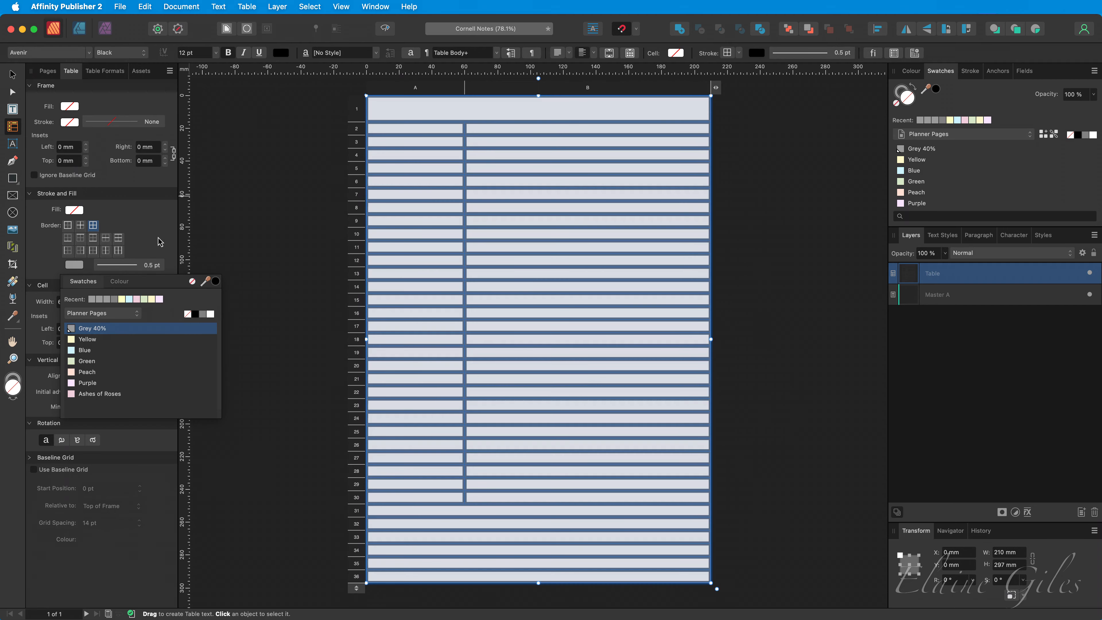
pyautogui.click(161, 268)
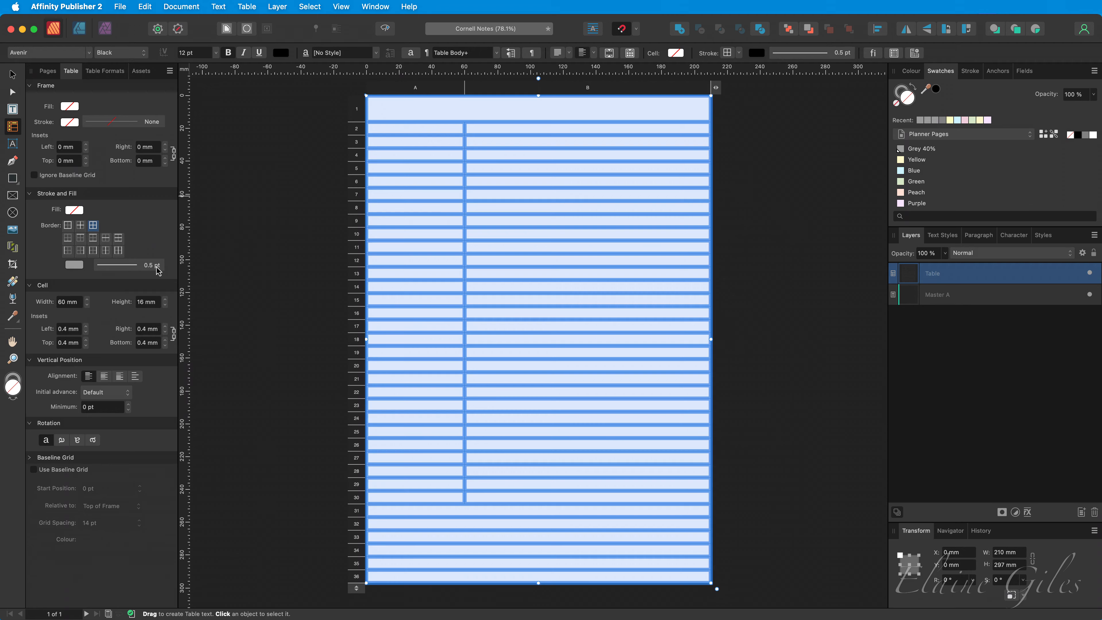
# Step: Set the stroke width of all the table's borders to 0.2 pt
pyautogui.click(150, 265)
pyautogui.doubleClick(186, 304)
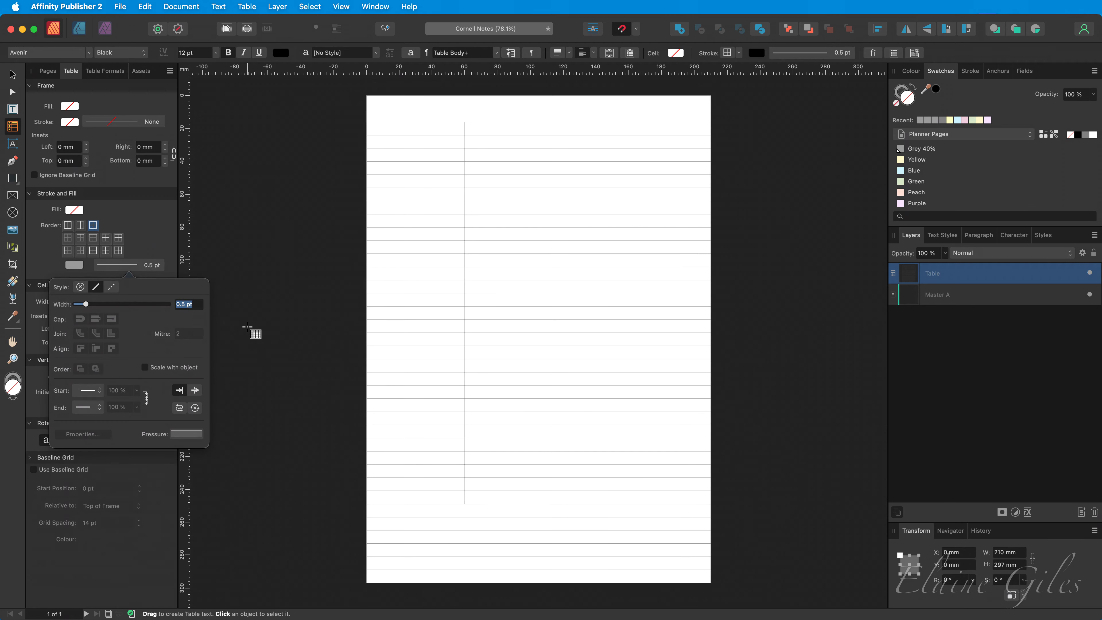
pyautogui.write('0.2')
pyautogui.press('Return')
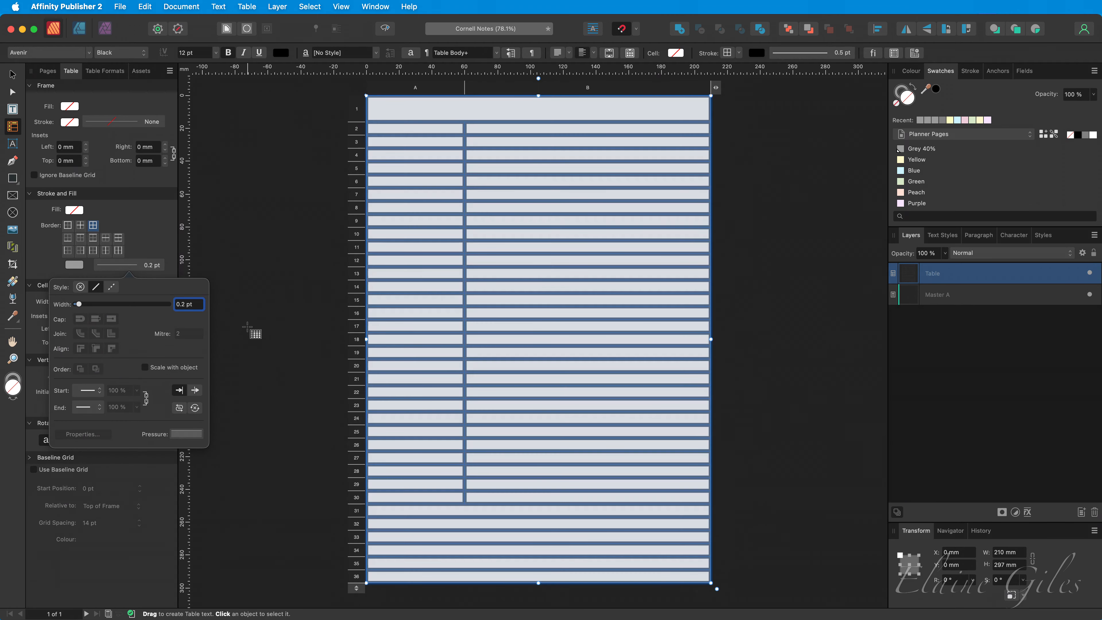
pyautogui.click(303, 331)
pyautogui.click(303, 330)
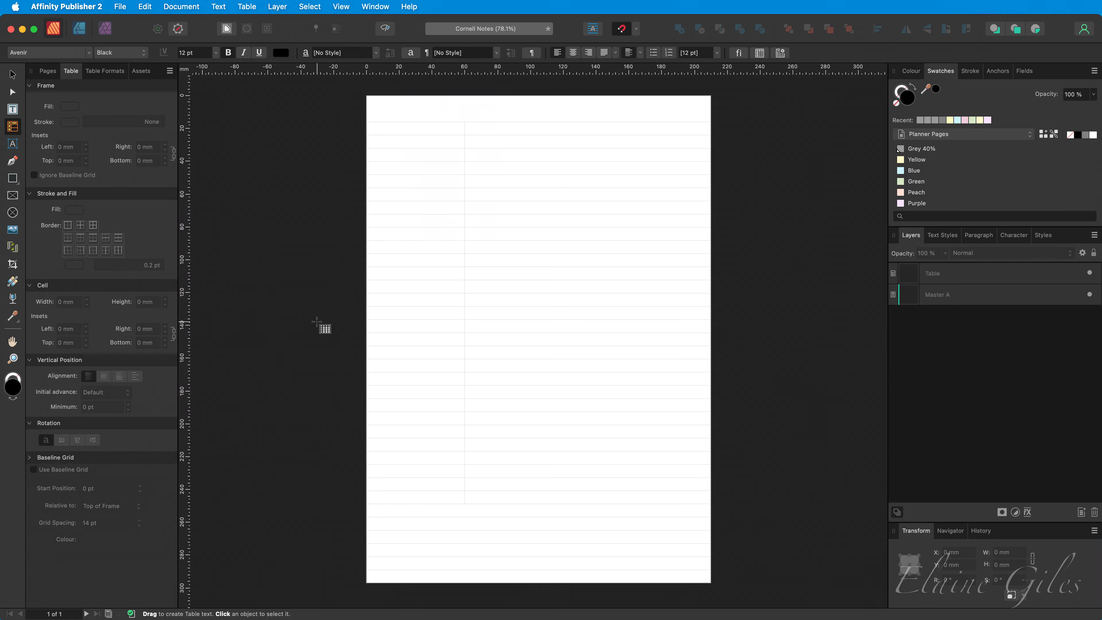
# Step: Set the bottom border of the header cell in row 1 to a stroke width of 1 pt
pyautogui.click(553, 111)
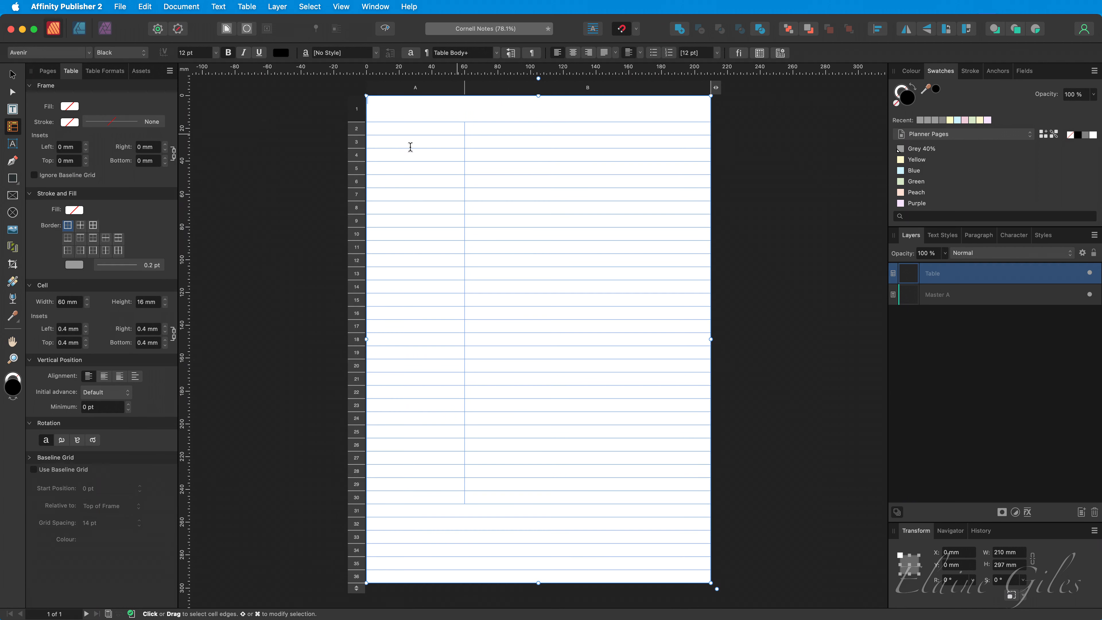
pyautogui.press('Escape')
pyautogui.click(148, 269)
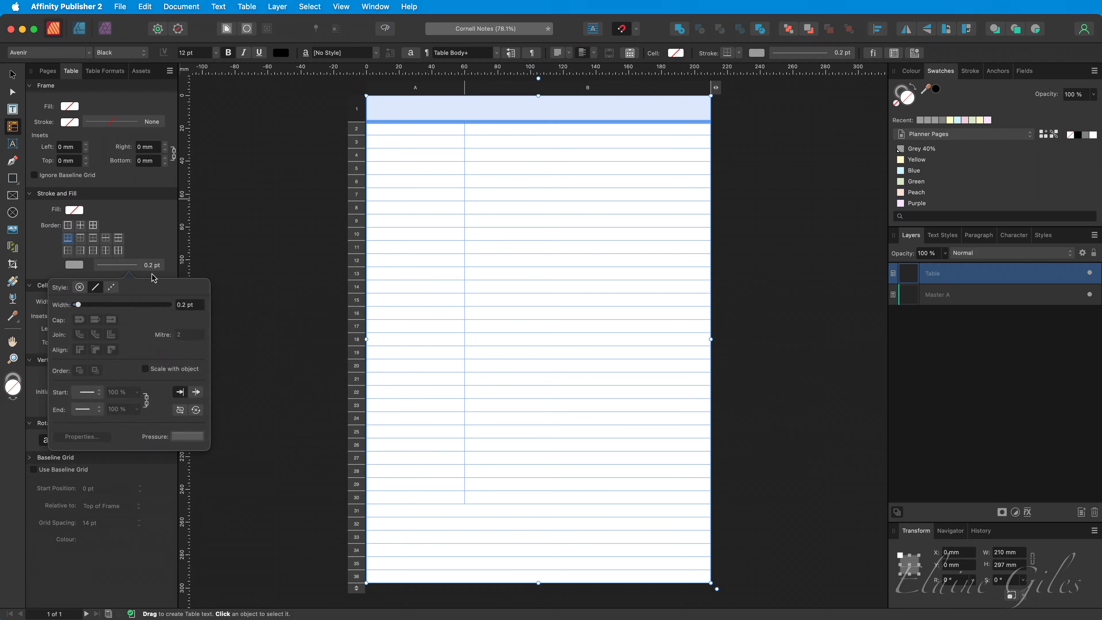
pyautogui.click(194, 304)
pyautogui.write('1')
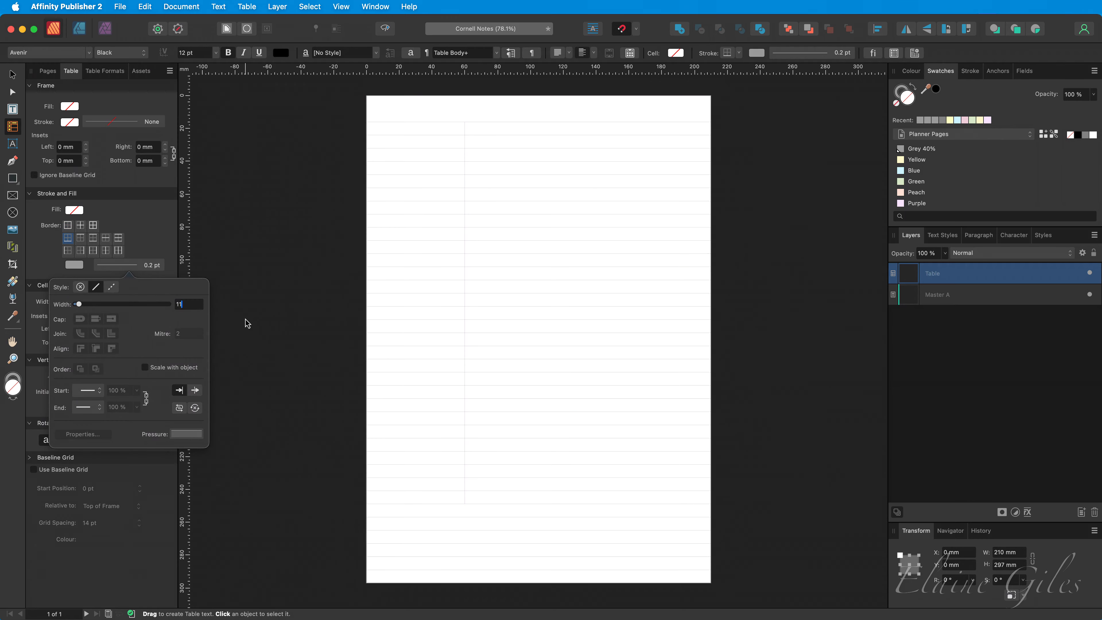
pyautogui.press('Return')
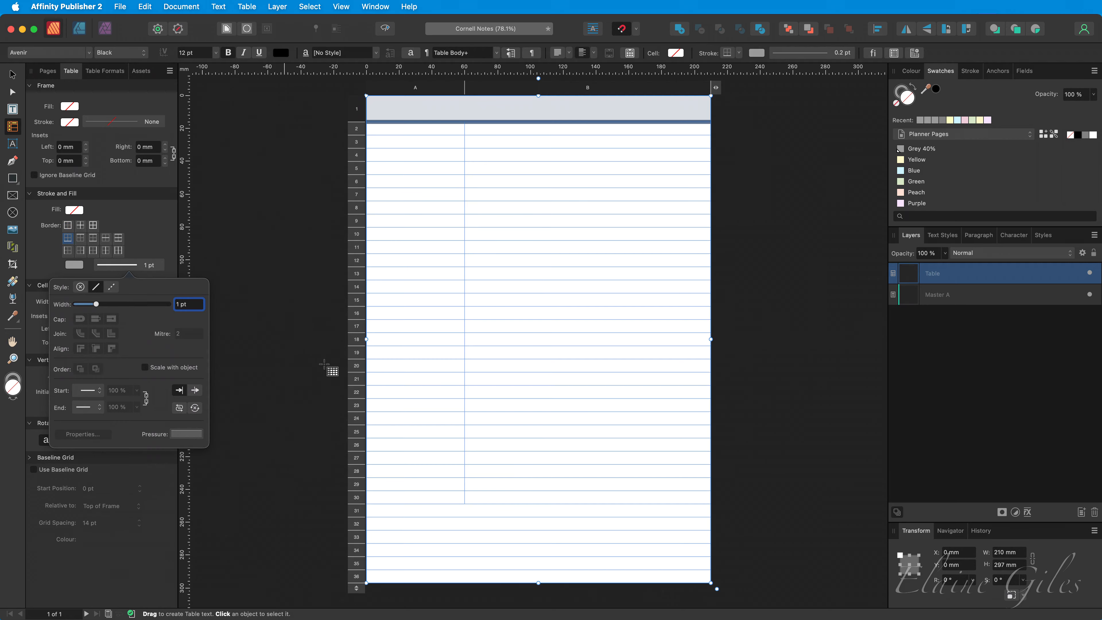
pyautogui.click(314, 367)
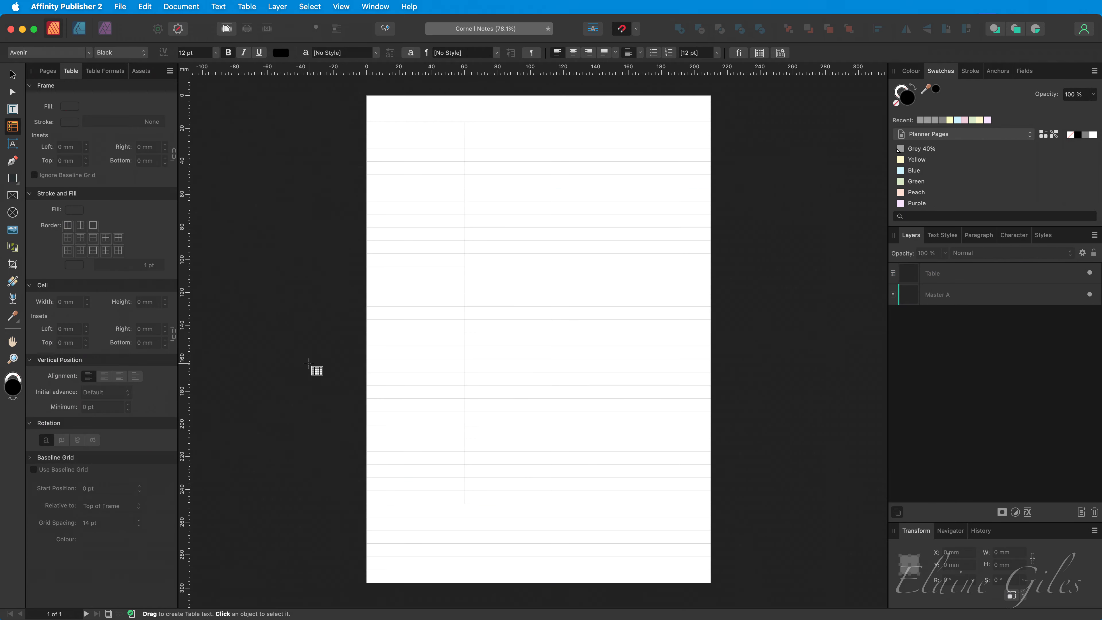
# Step: Set the bottom border of both cells in row 30, above the summary area, to a stroke width of 1 pt
pyautogui.click(421, 497)
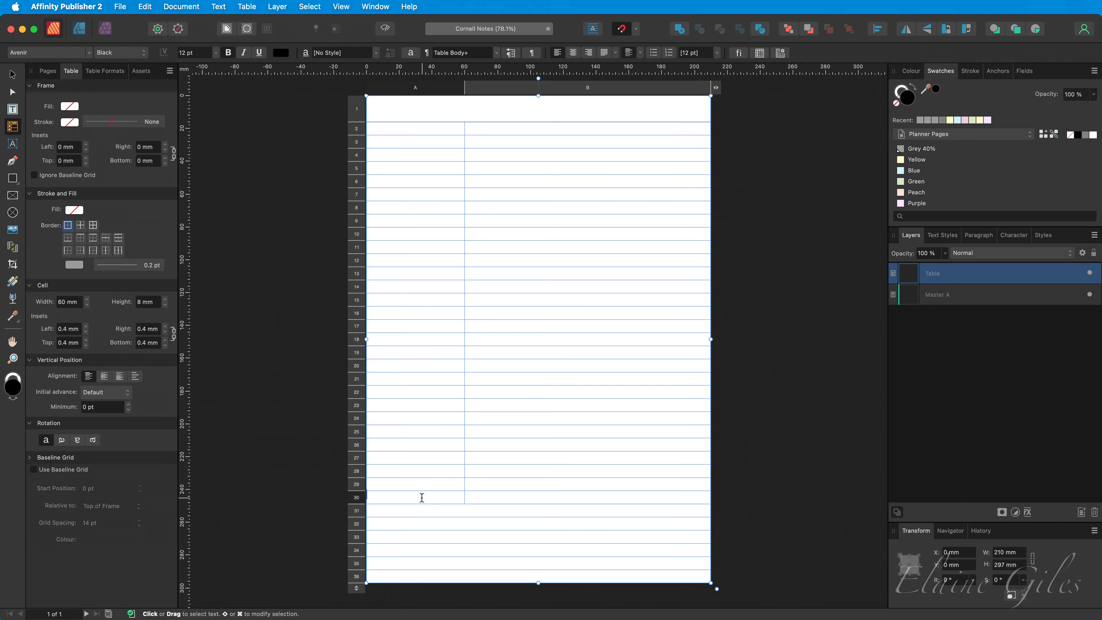
pyautogui.moveTo(421, 496); pyautogui.dragTo(516, 498)
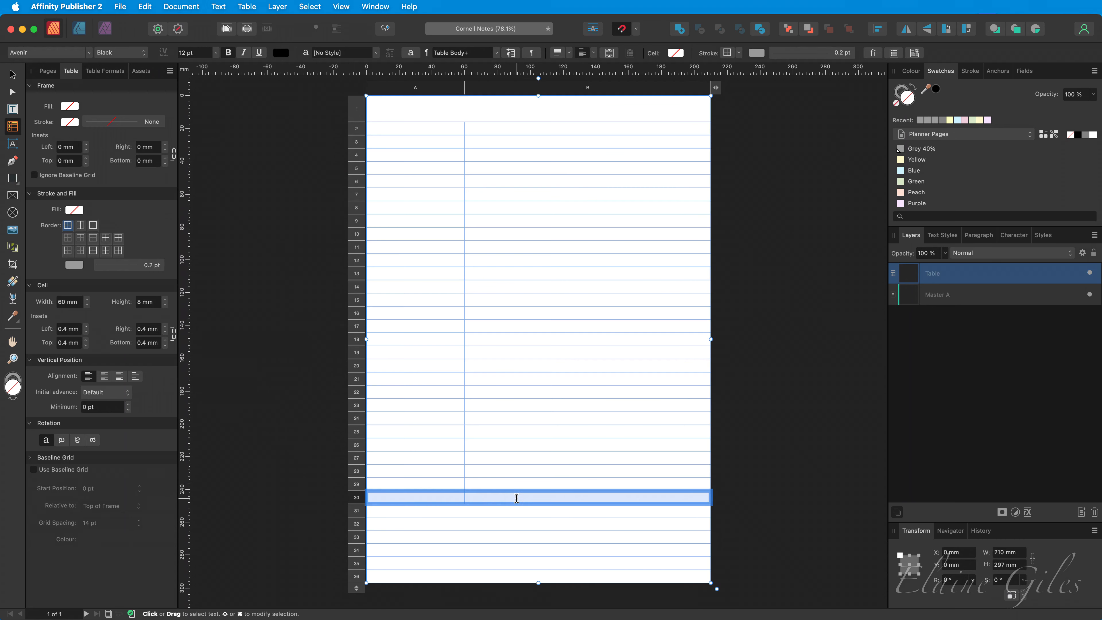
pyautogui.click(68, 238)
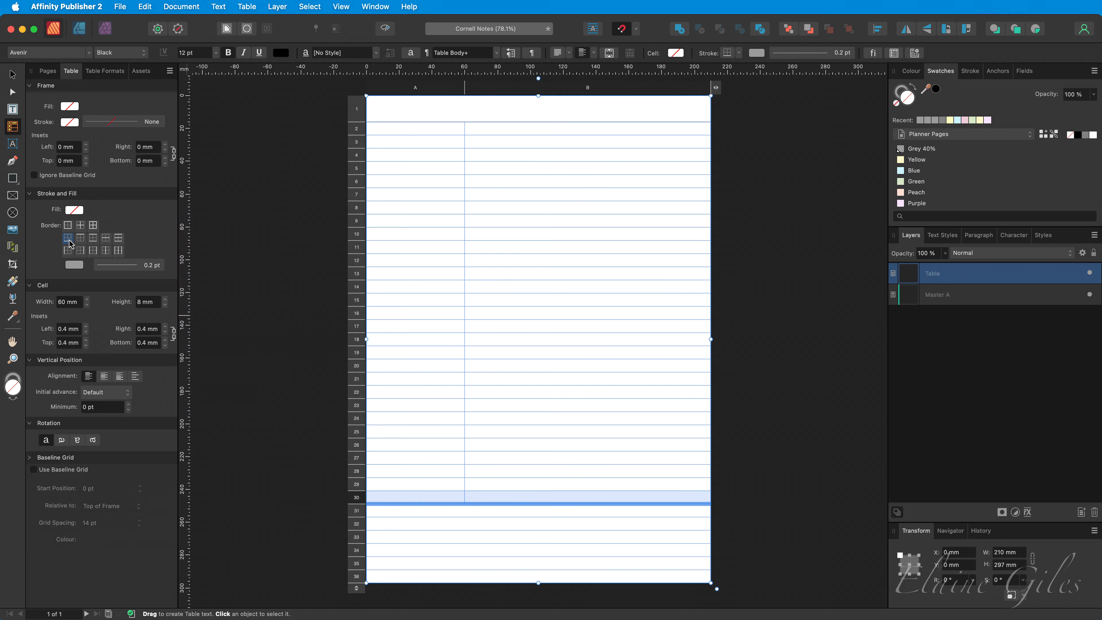
pyautogui.click(128, 265)
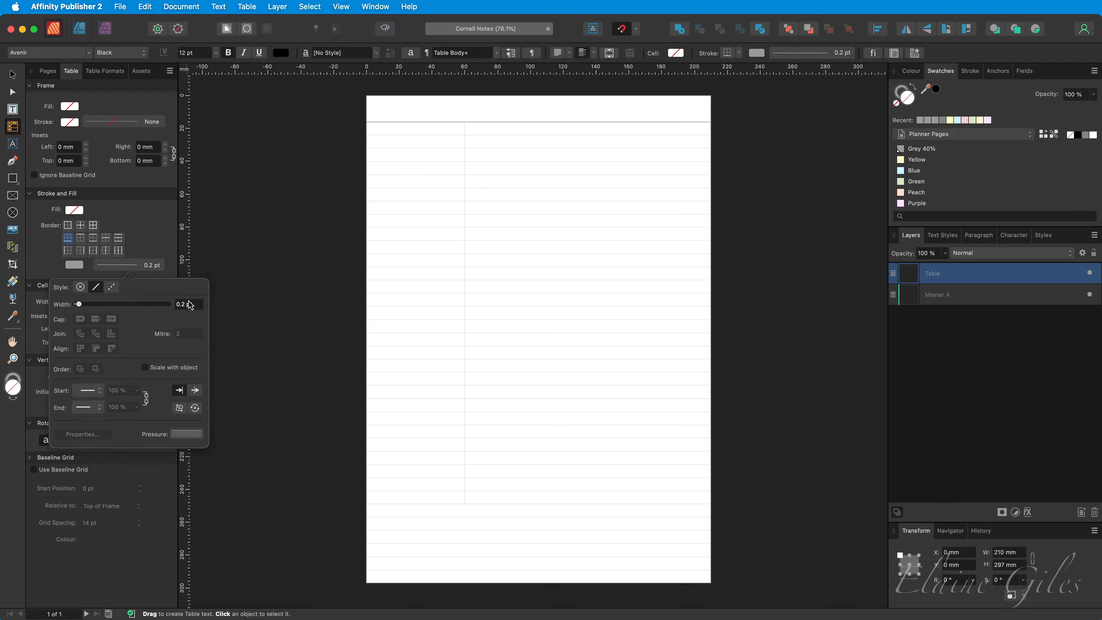
pyautogui.write('1')
pyautogui.press('Return')
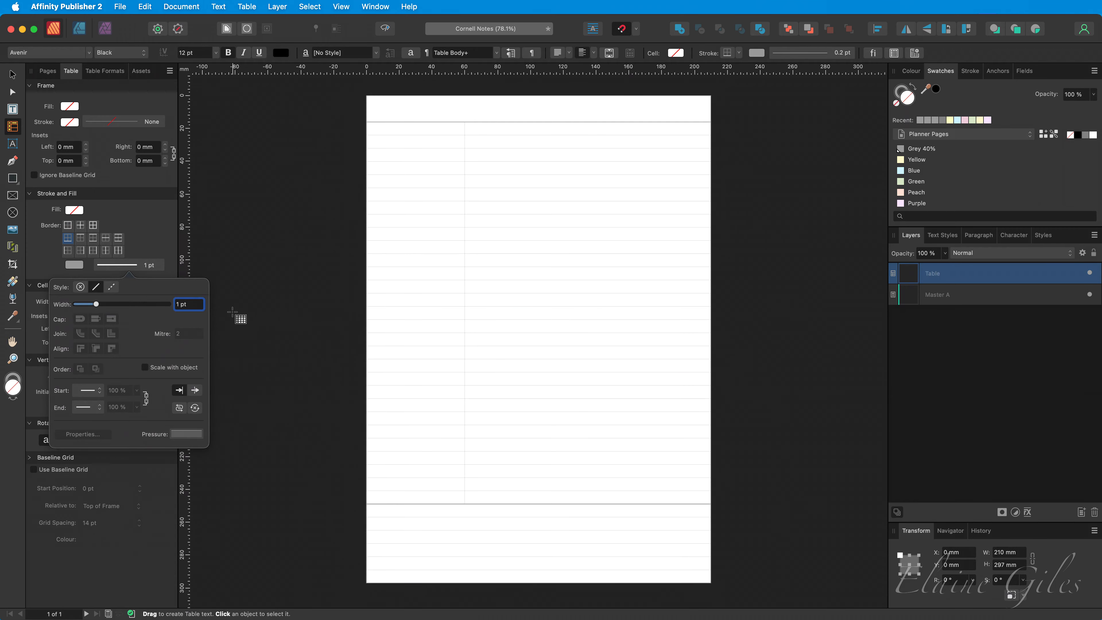
pyautogui.click(285, 266)
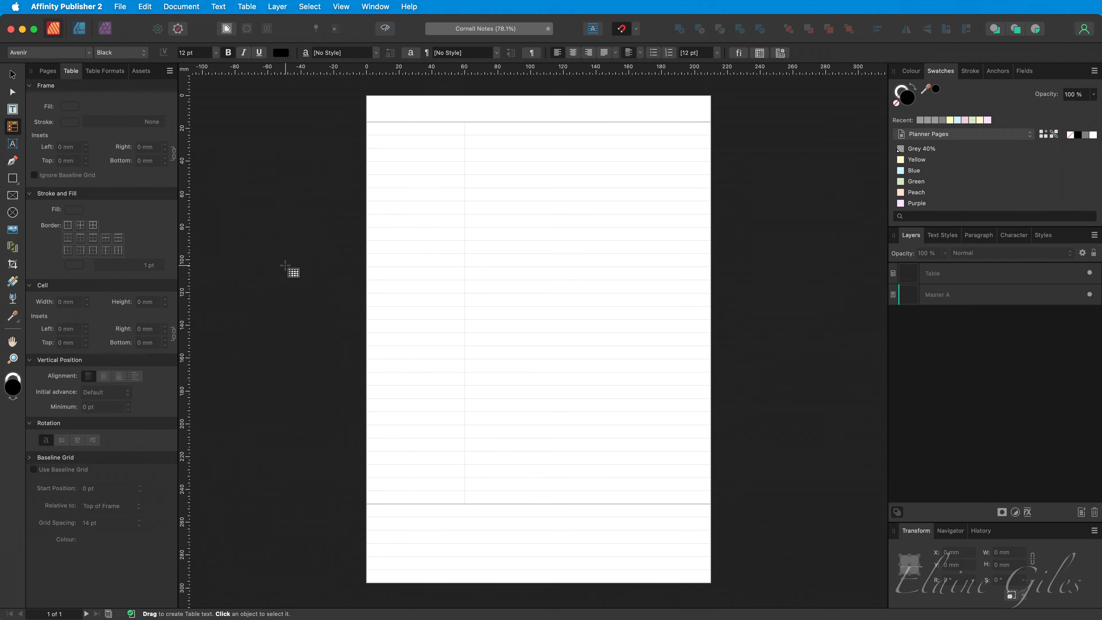
# Step: Set the left border of the notes column cells in rows 2 to 30 to a stroke width of 1 pt
pyautogui.moveTo(499, 128); pyautogui.dragTo(524, 497)
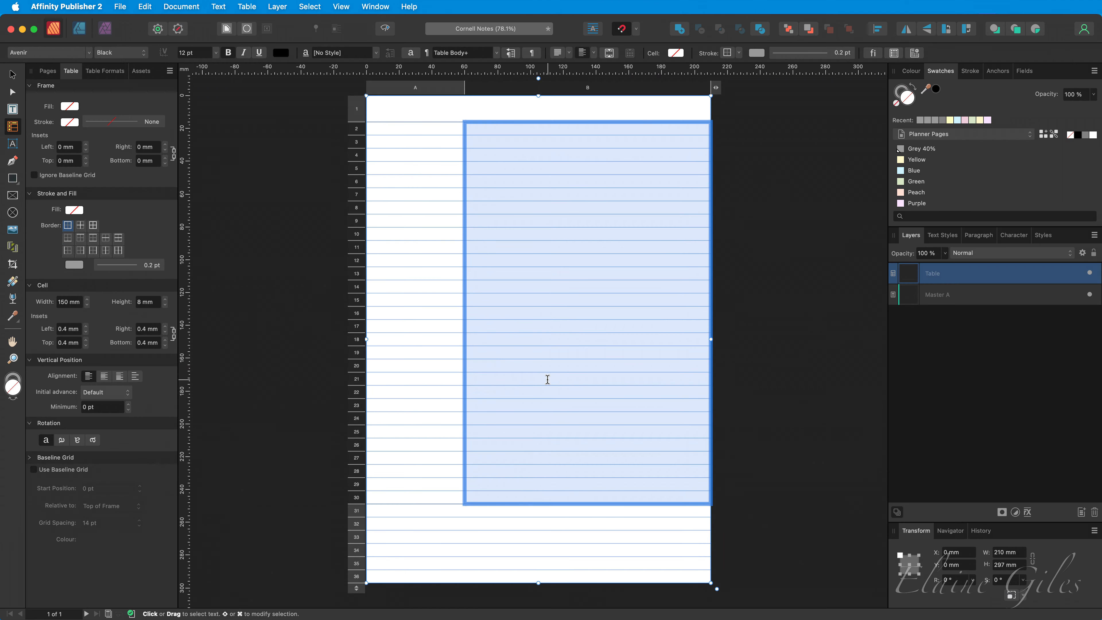
pyautogui.click(68, 252)
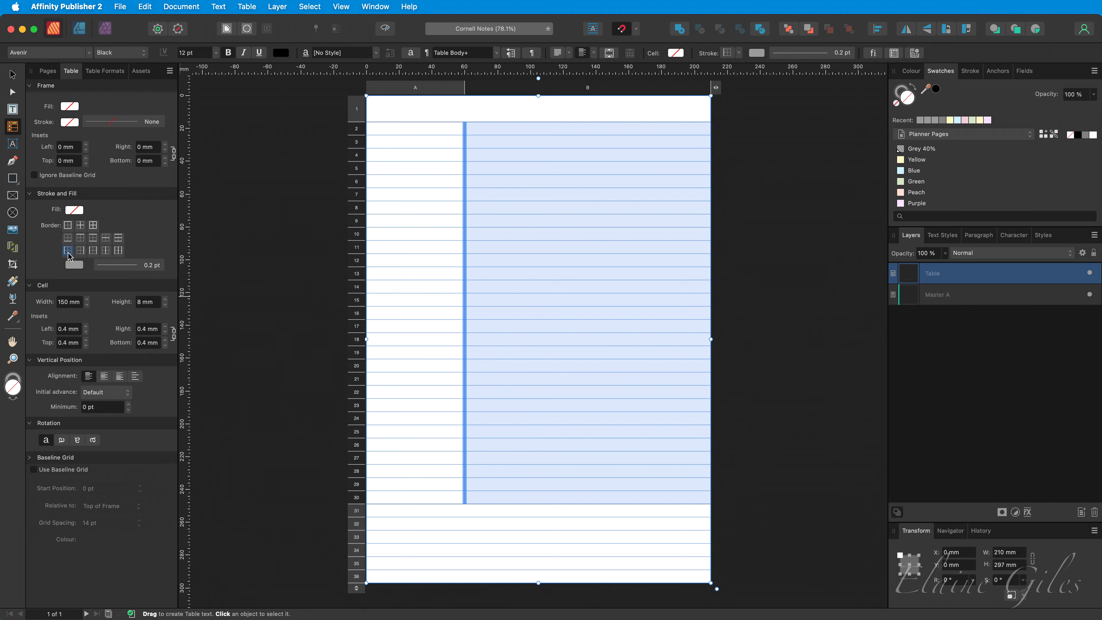
pyautogui.click(134, 266)
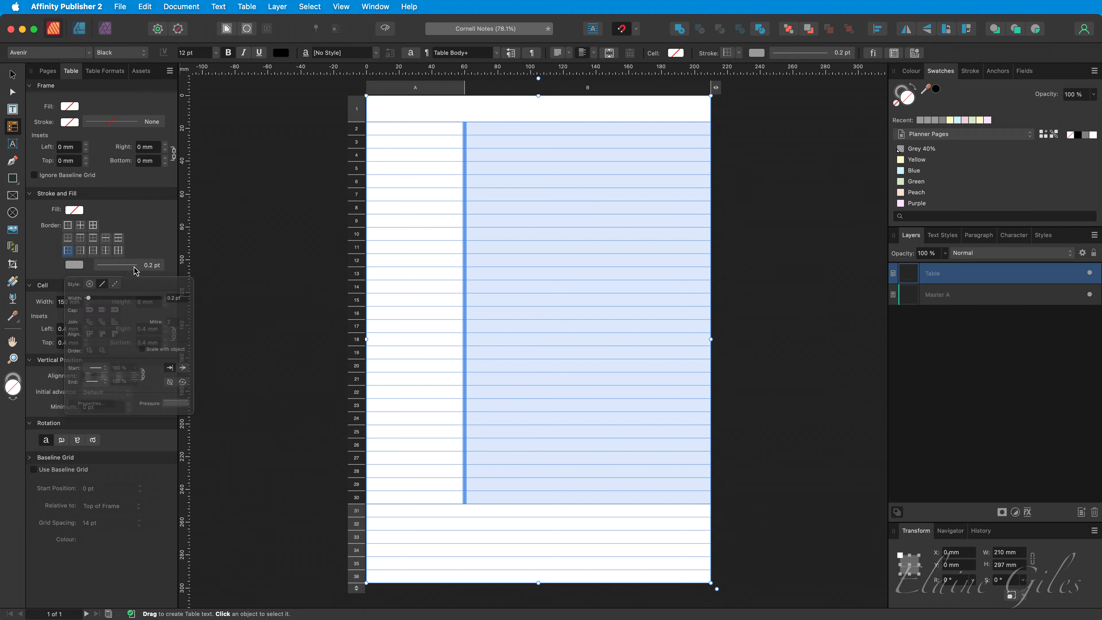
pyautogui.click(196, 307)
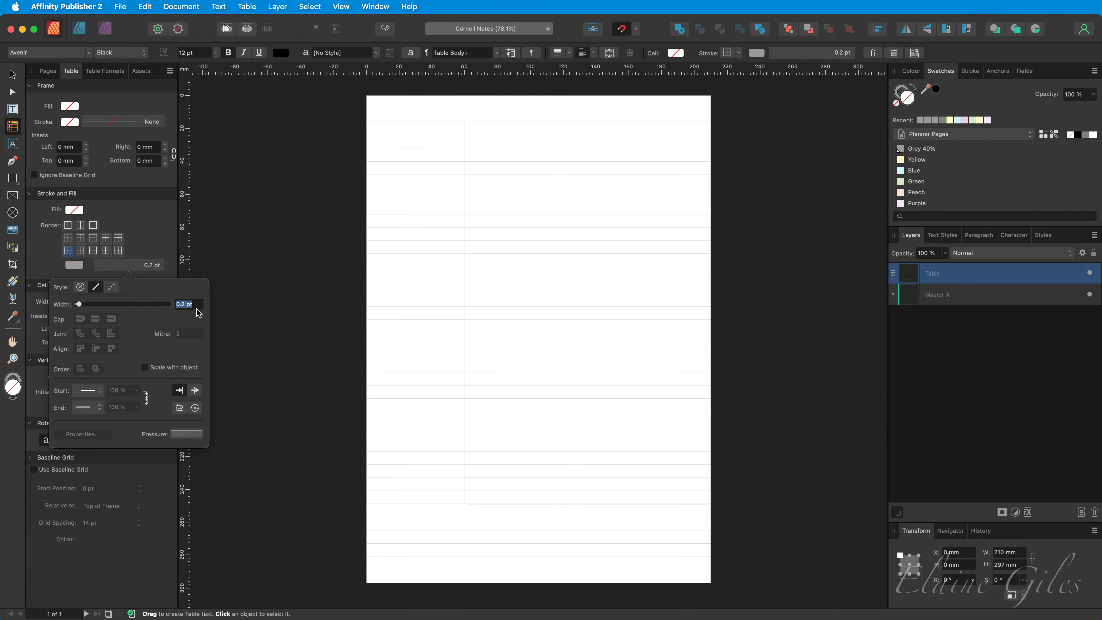
pyautogui.write('1')
pyautogui.press('Return')
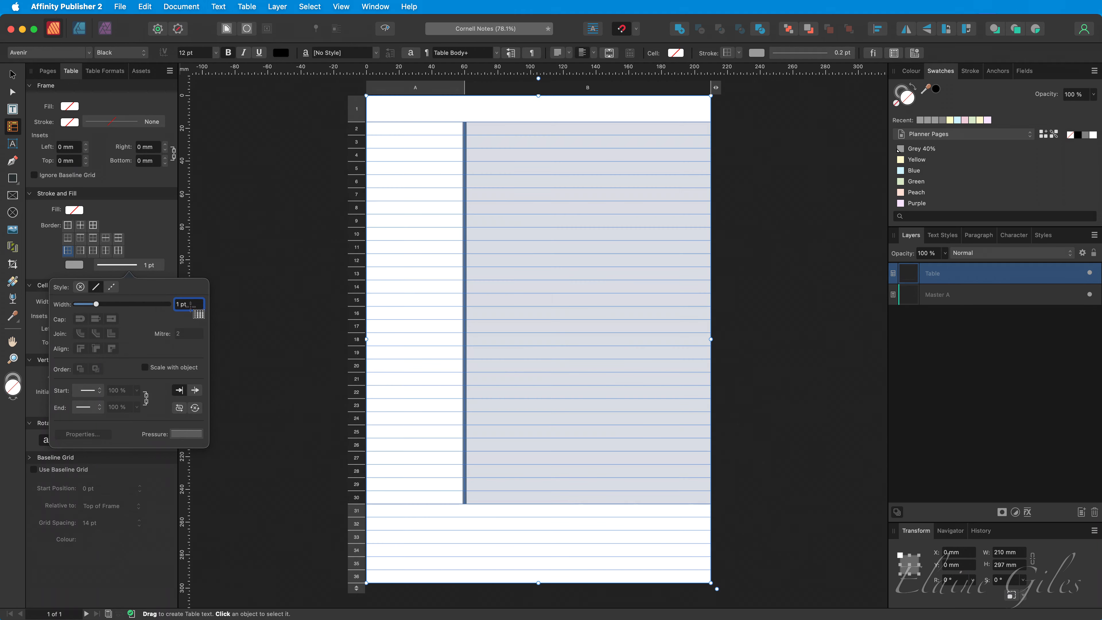
pyautogui.click(270, 279)
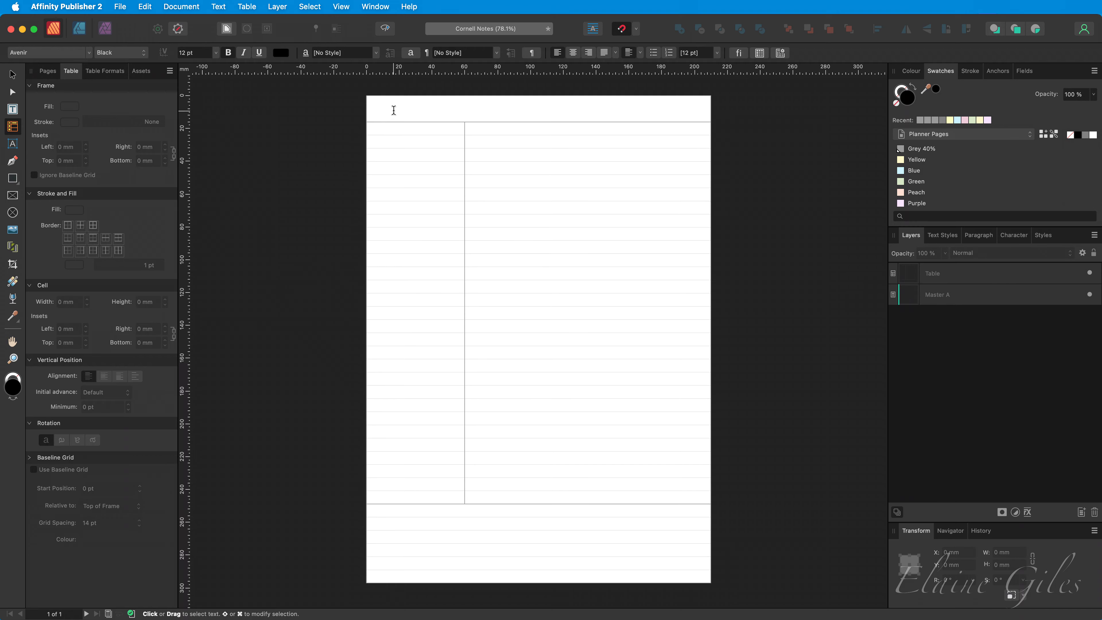
# Step: Select every cell of the table and fill them all with the Yellow swatch
pyautogui.moveTo(406, 107); pyautogui.dragTo(579, 575)
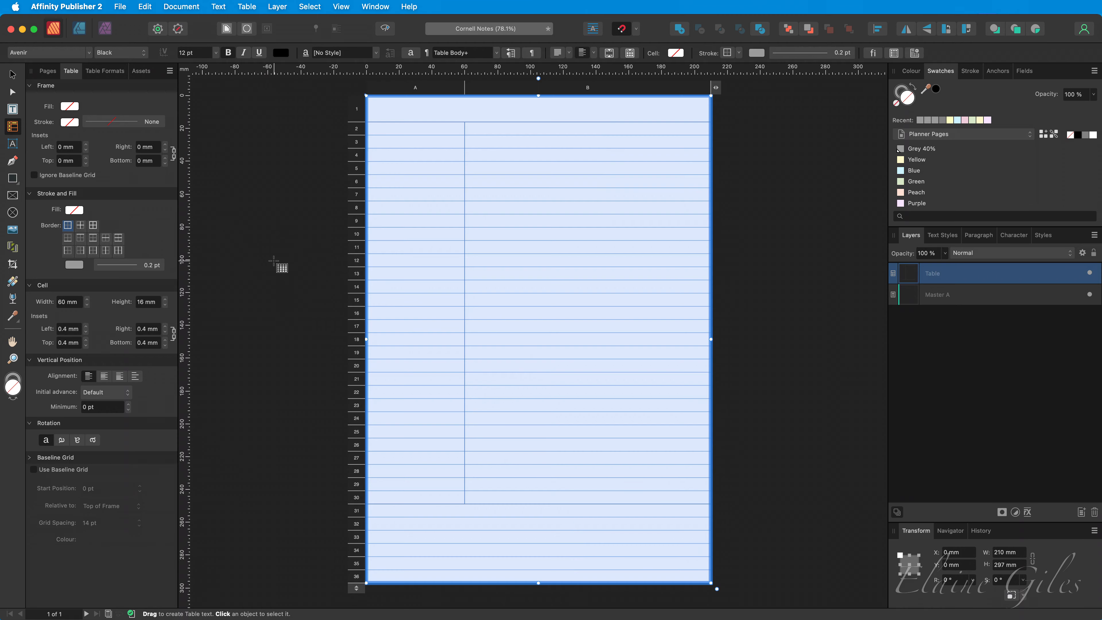
pyautogui.click(75, 210)
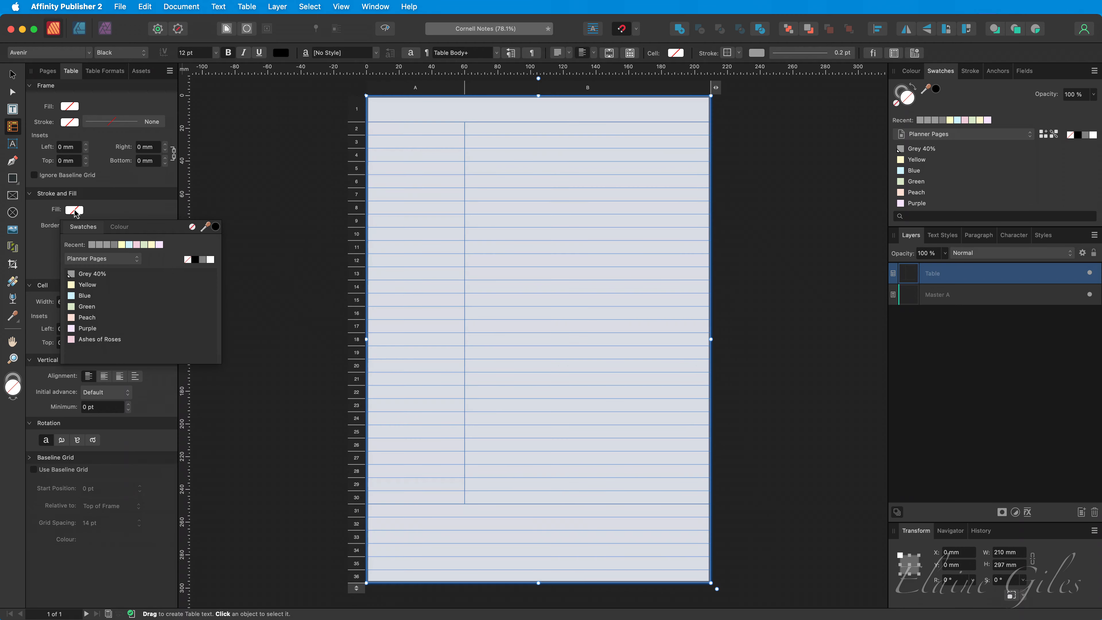
pyautogui.click(92, 284)
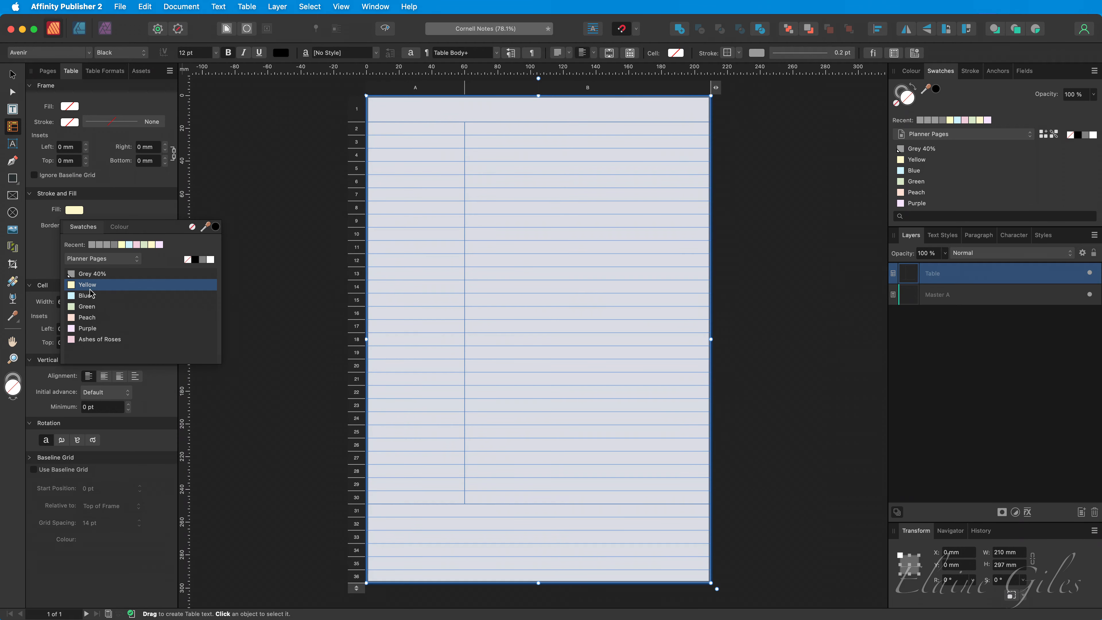
pyautogui.click(257, 283)
pyautogui.click(271, 278)
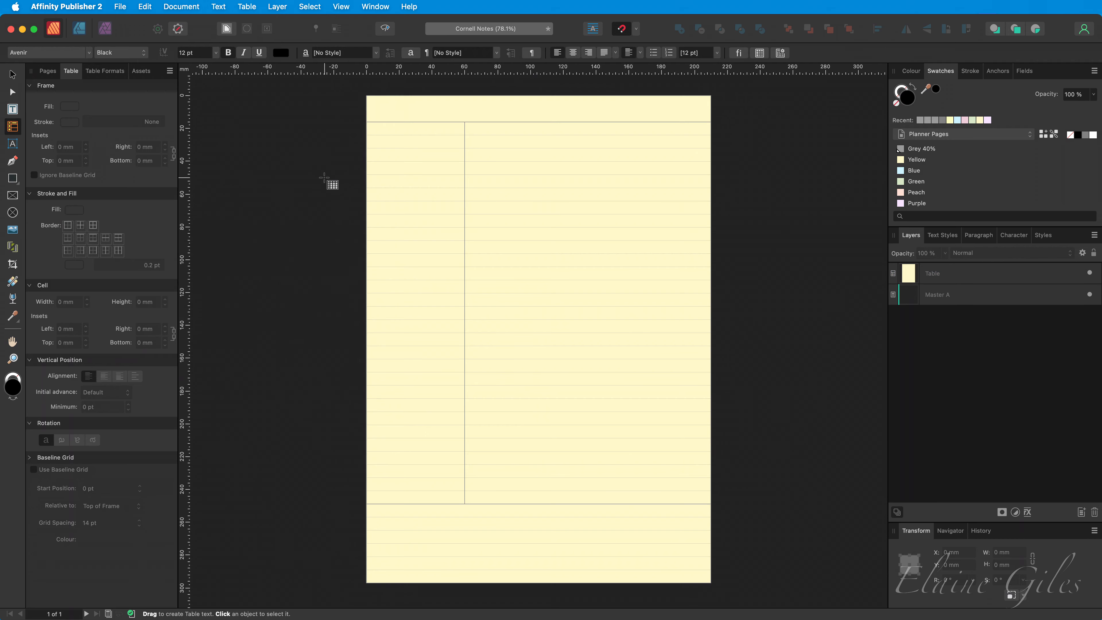
# Step: Fill the header cell in row 1 with the Green swatch
pyautogui.click(413, 109)
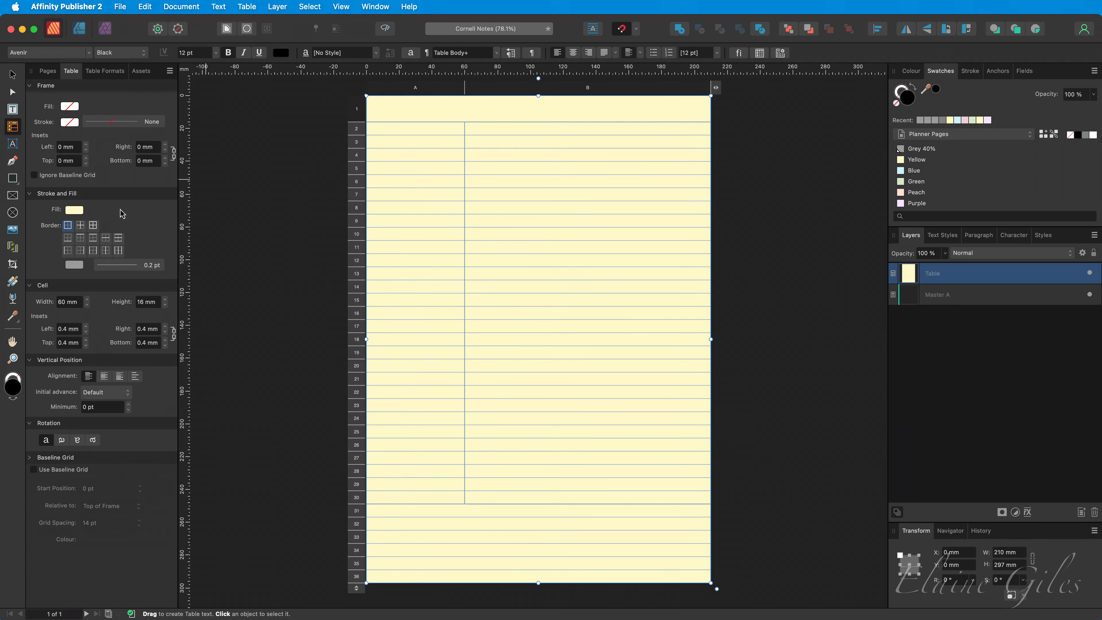
pyautogui.click(73, 212)
pyautogui.click(141, 306)
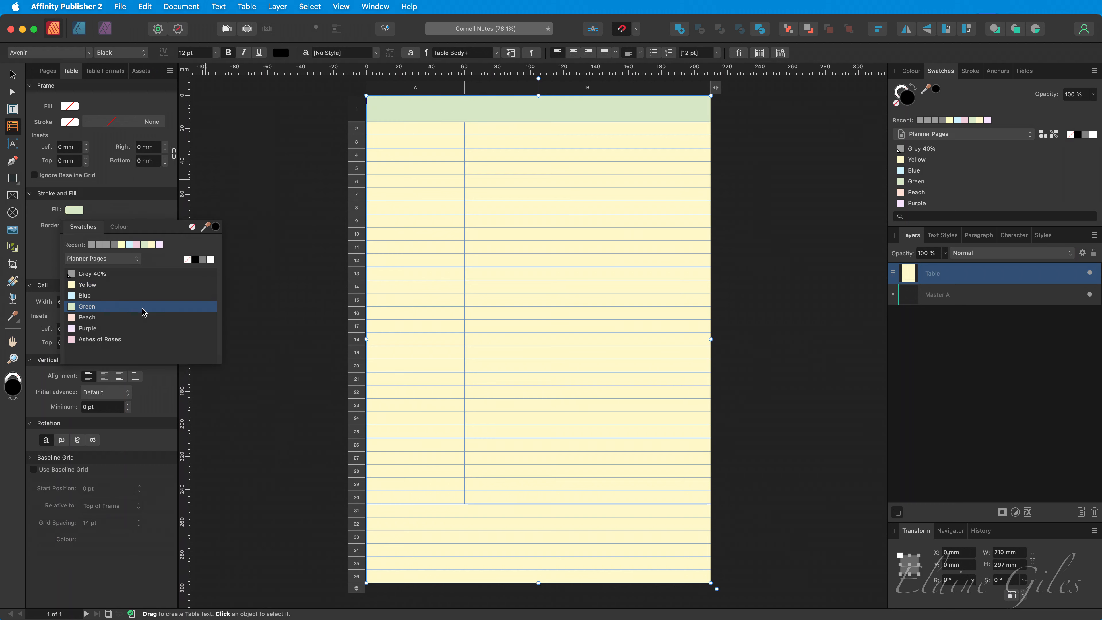
# Step: Fill the cue column cells in rows 2 to 30 with the Blue swatch
pyautogui.click(431, 134)
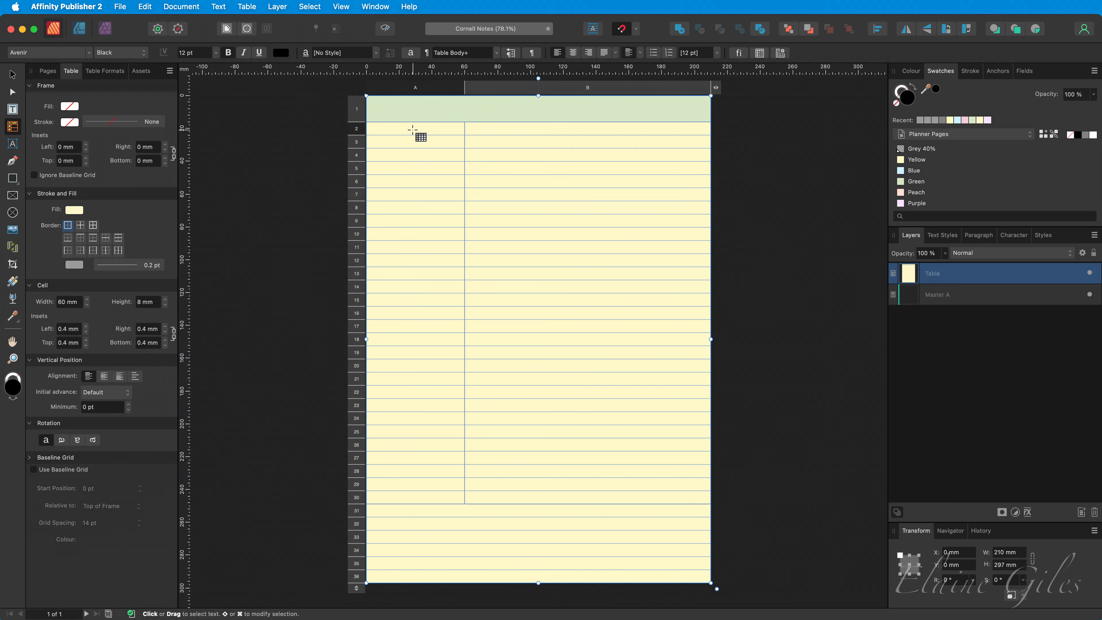
pyautogui.moveTo(418, 136); pyautogui.dragTo(423, 494)
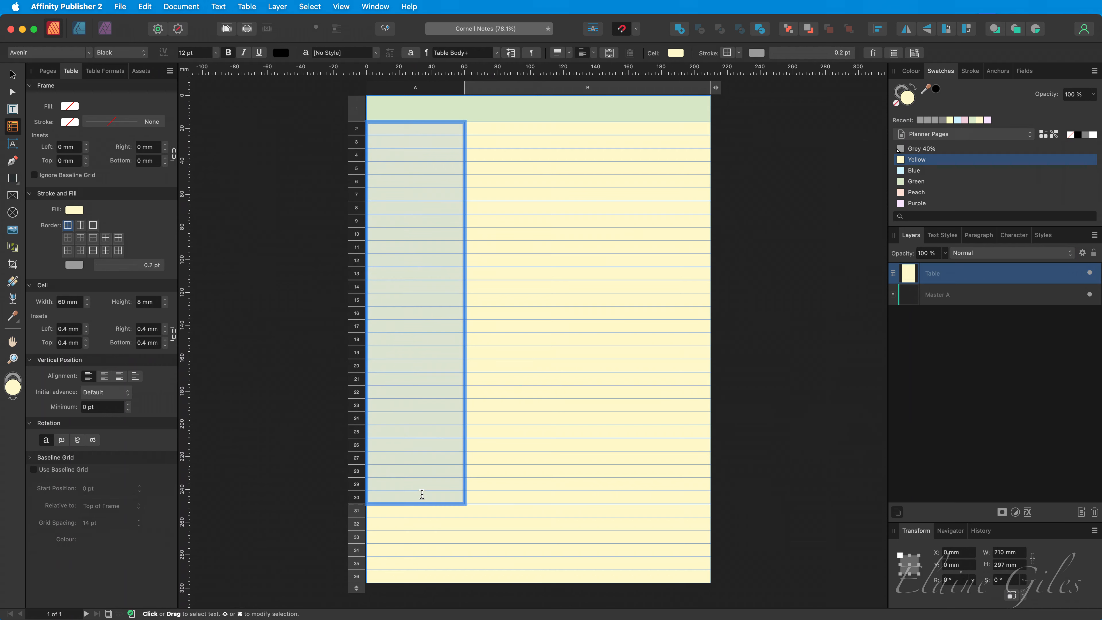
pyautogui.click(74, 209)
pyautogui.click(85, 295)
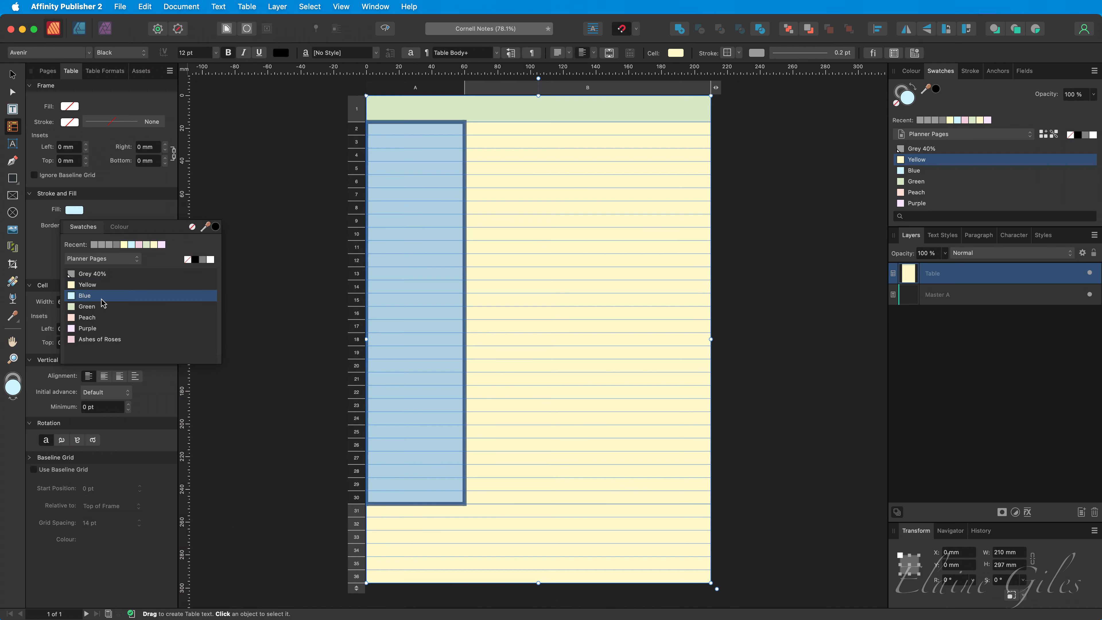
# Step: Fill the summary area cells in rows 31 to 36 with the Peach swatch and deselect the table
pyautogui.click(497, 521)
pyautogui.moveTo(496, 510); pyautogui.dragTo(498, 578)
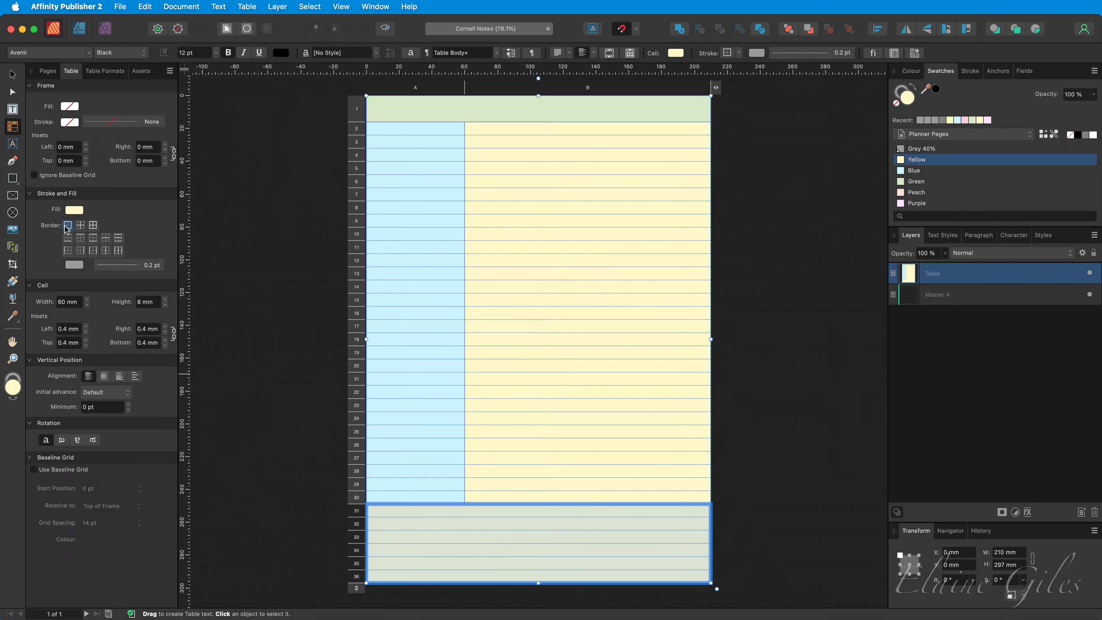
pyautogui.click(74, 210)
pyautogui.click(106, 318)
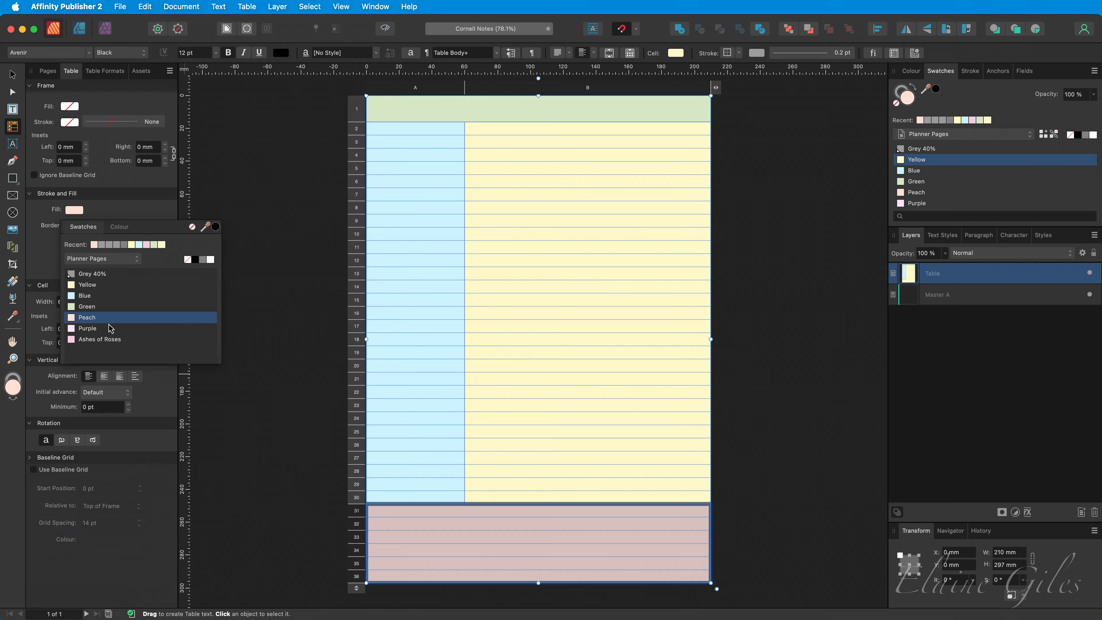
pyautogui.click(294, 370)
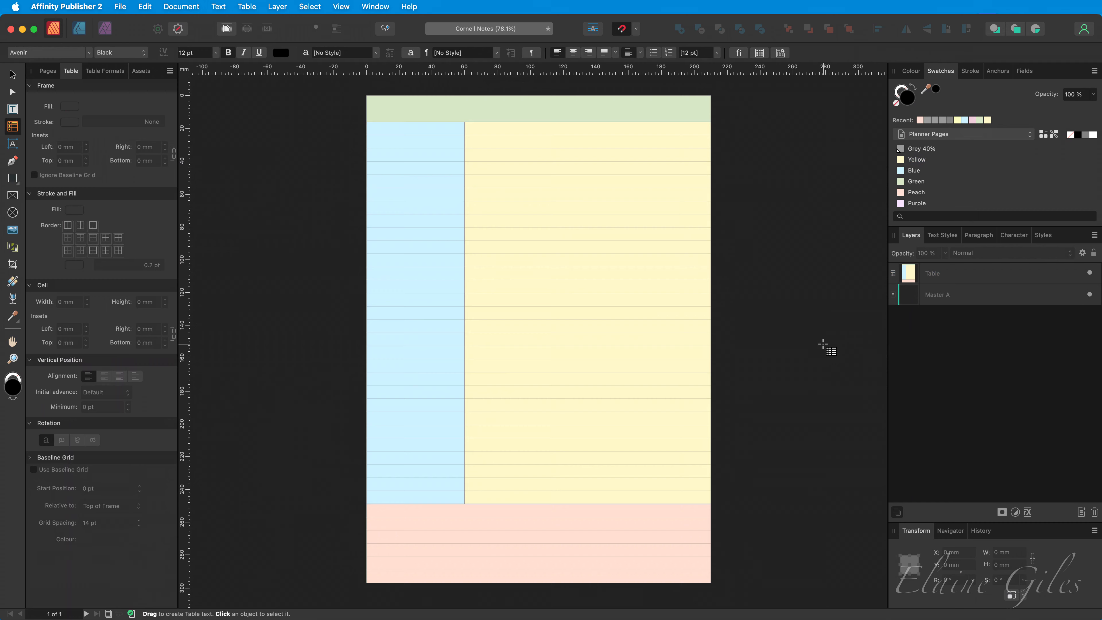